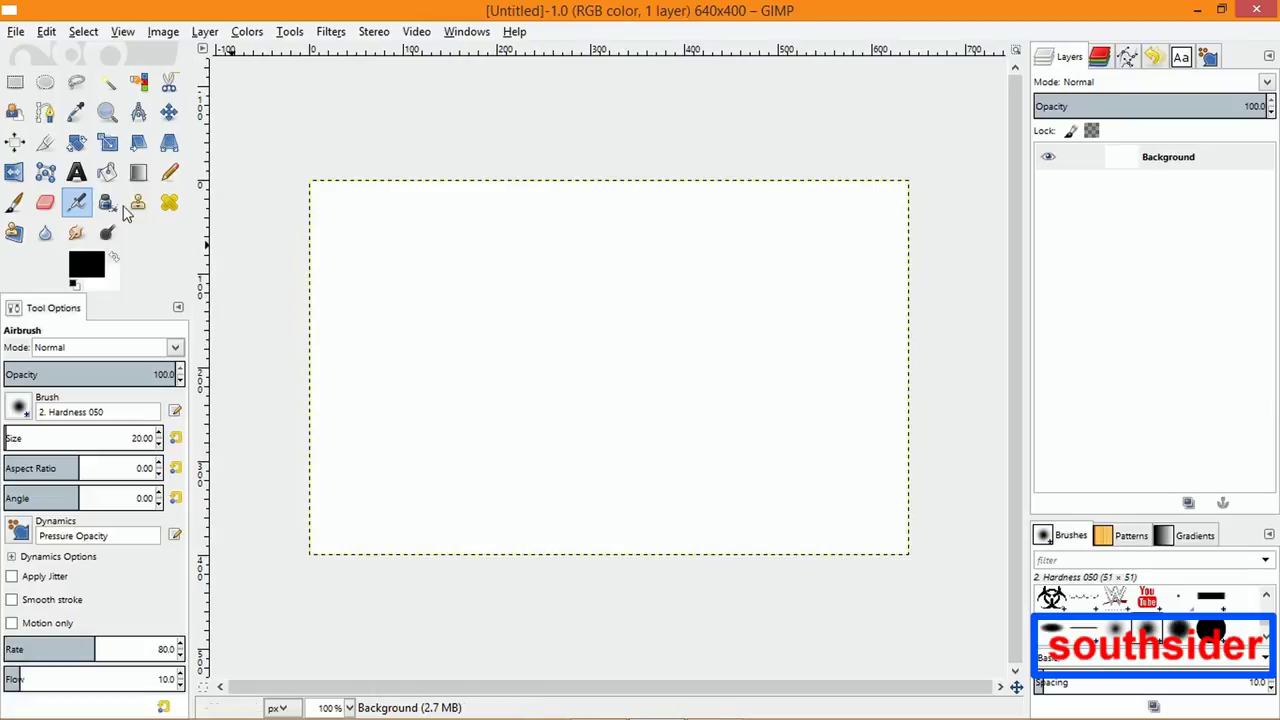
- Pick the Text tool from the toolbox for the blank 640x400 canvas
click(77, 172)
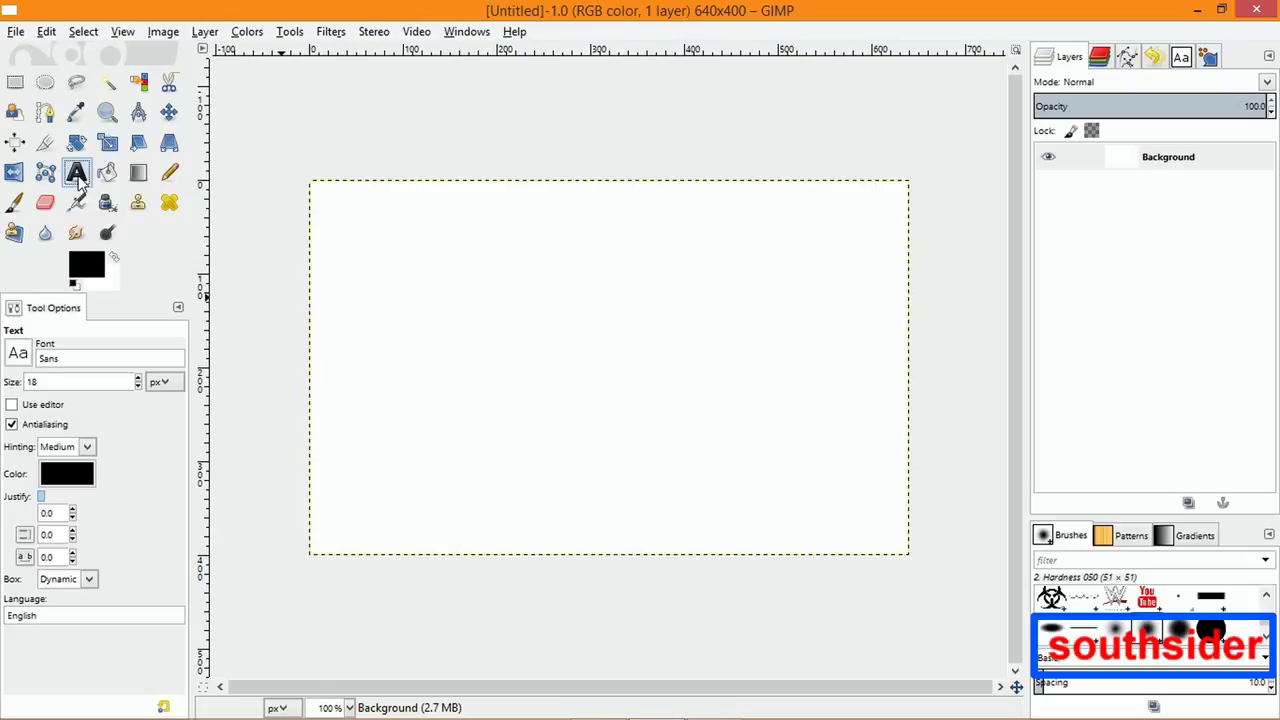
- Add a 'gimp animation' text layer to the canvas and raise its font size to 66 px
click(390, 323)
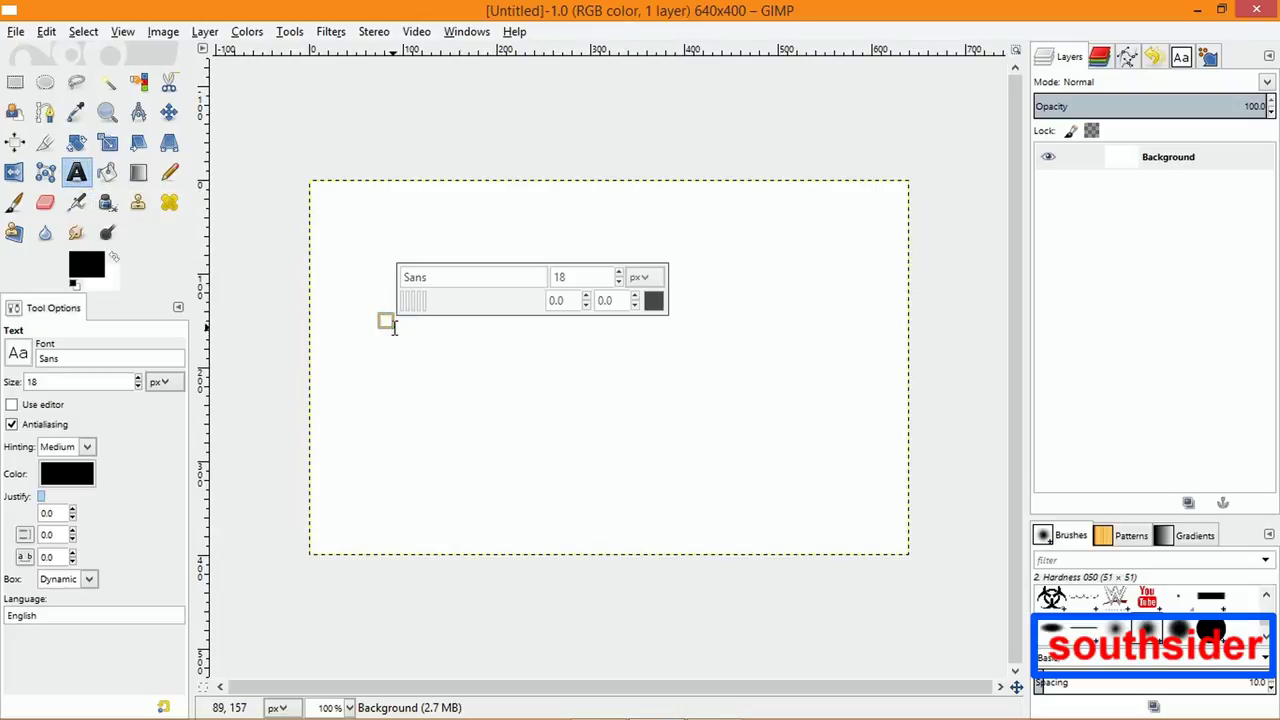
text(gi)
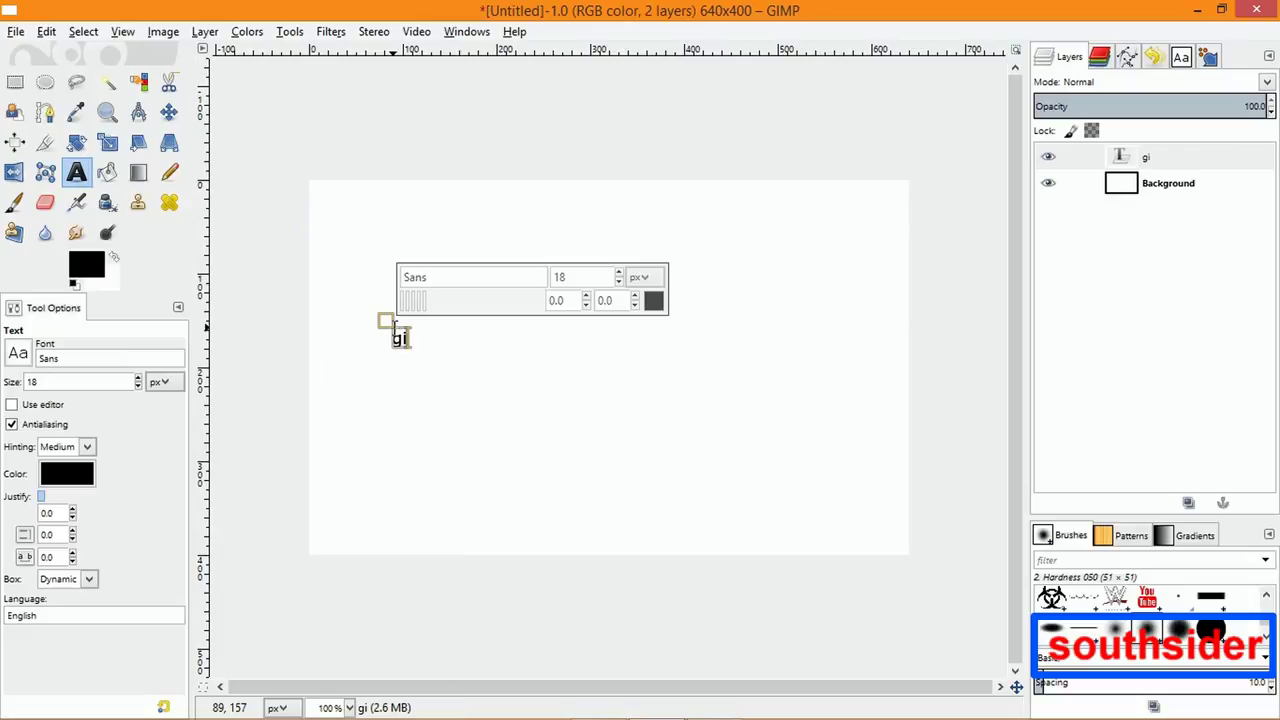
text(mp a)
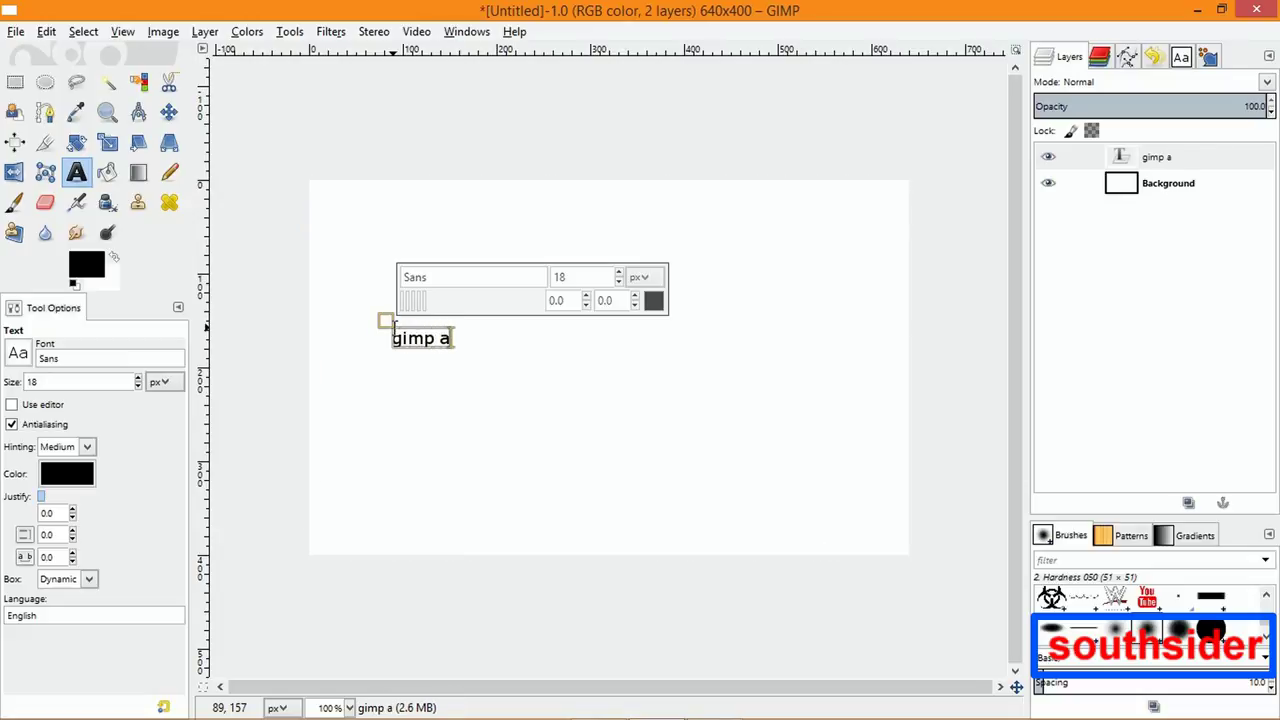
text(nima)
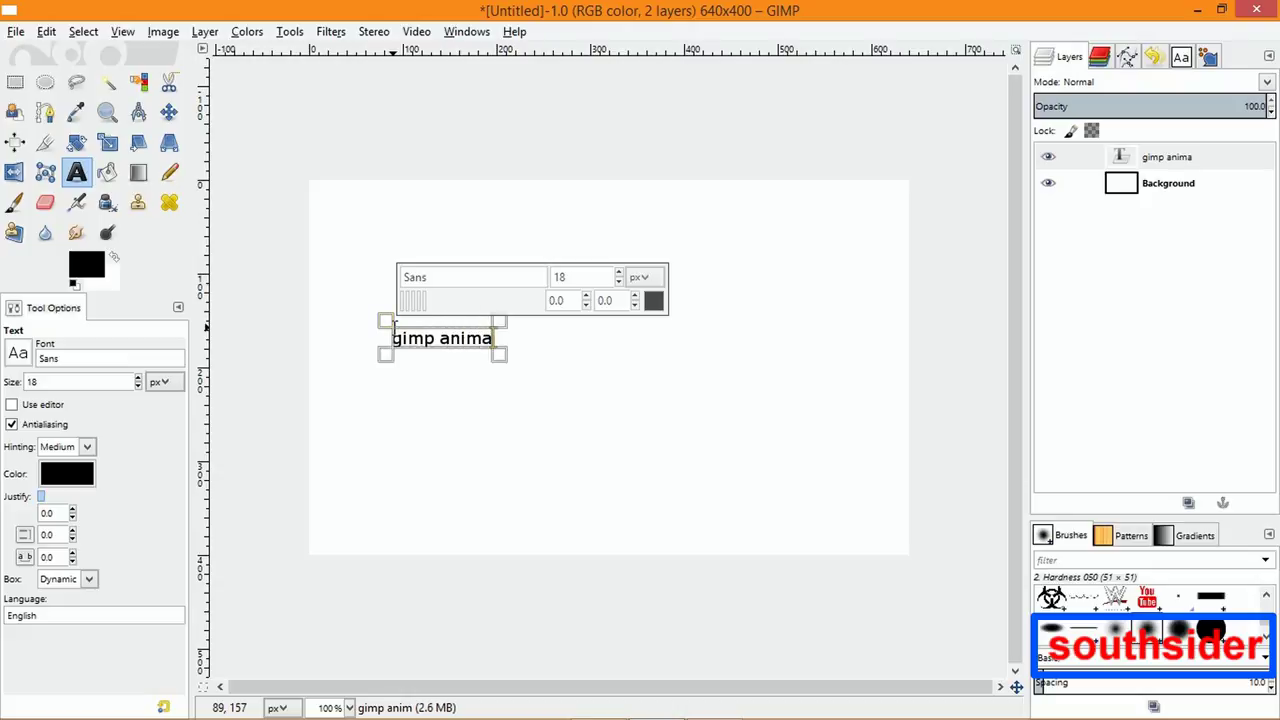
text(tion)
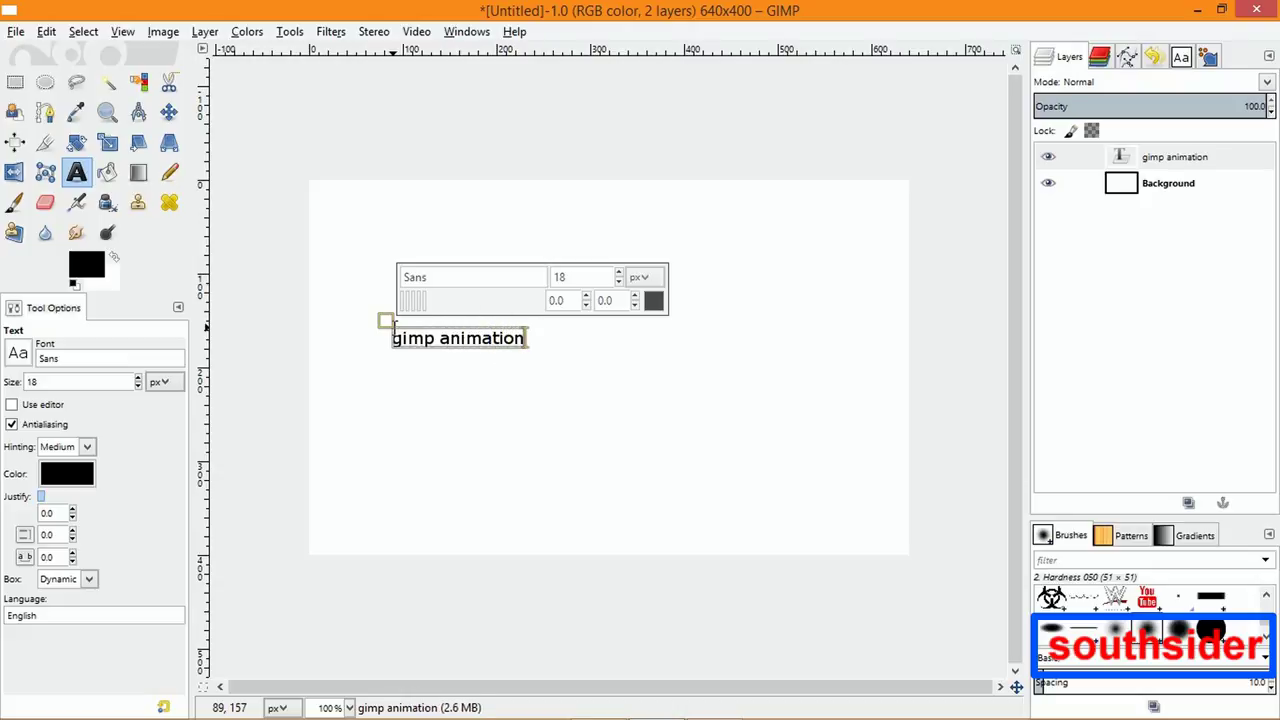
click(138, 378)
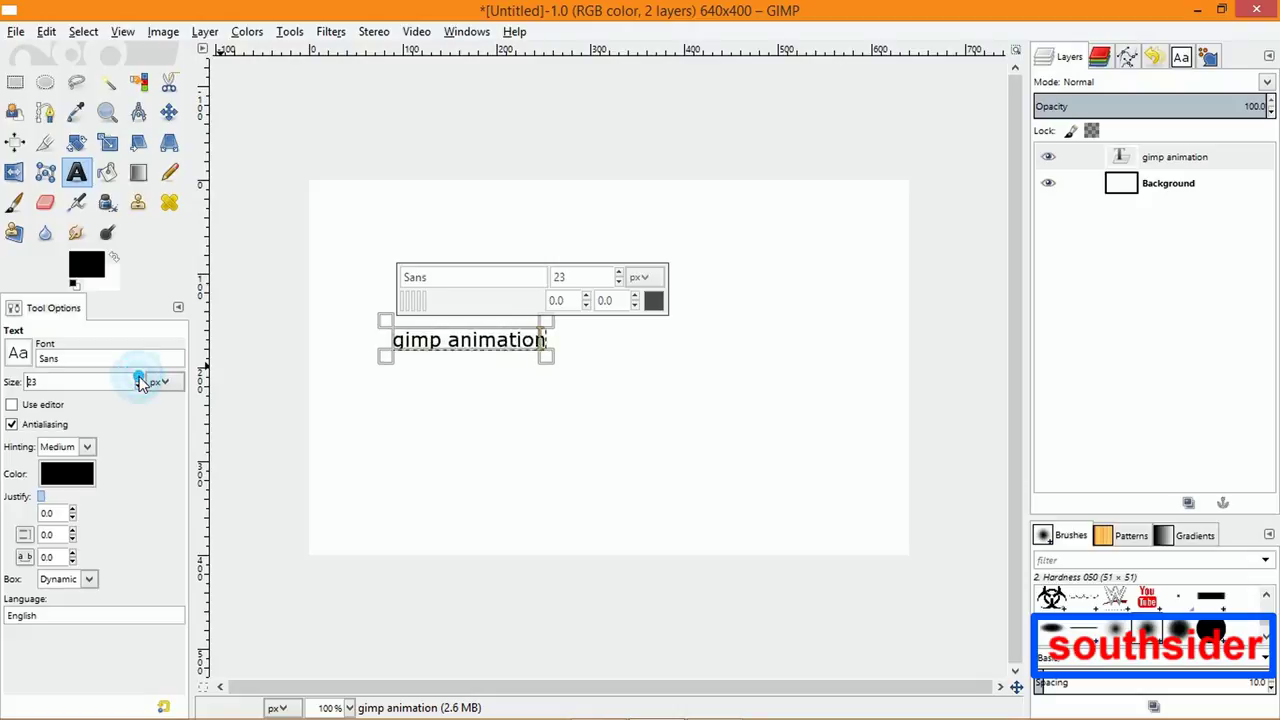
scroll(142, 382, up, 10)
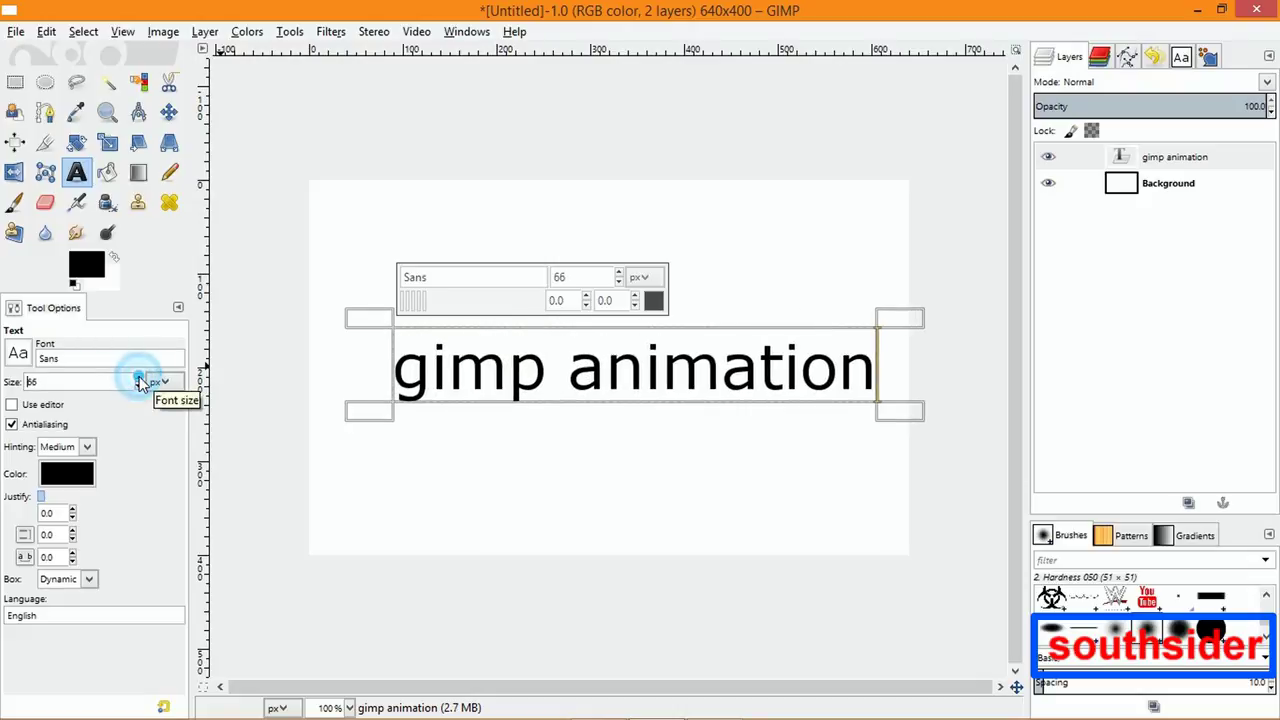
- With the Move tool, nudge the text left twice and up once to centre it
click(168, 112)
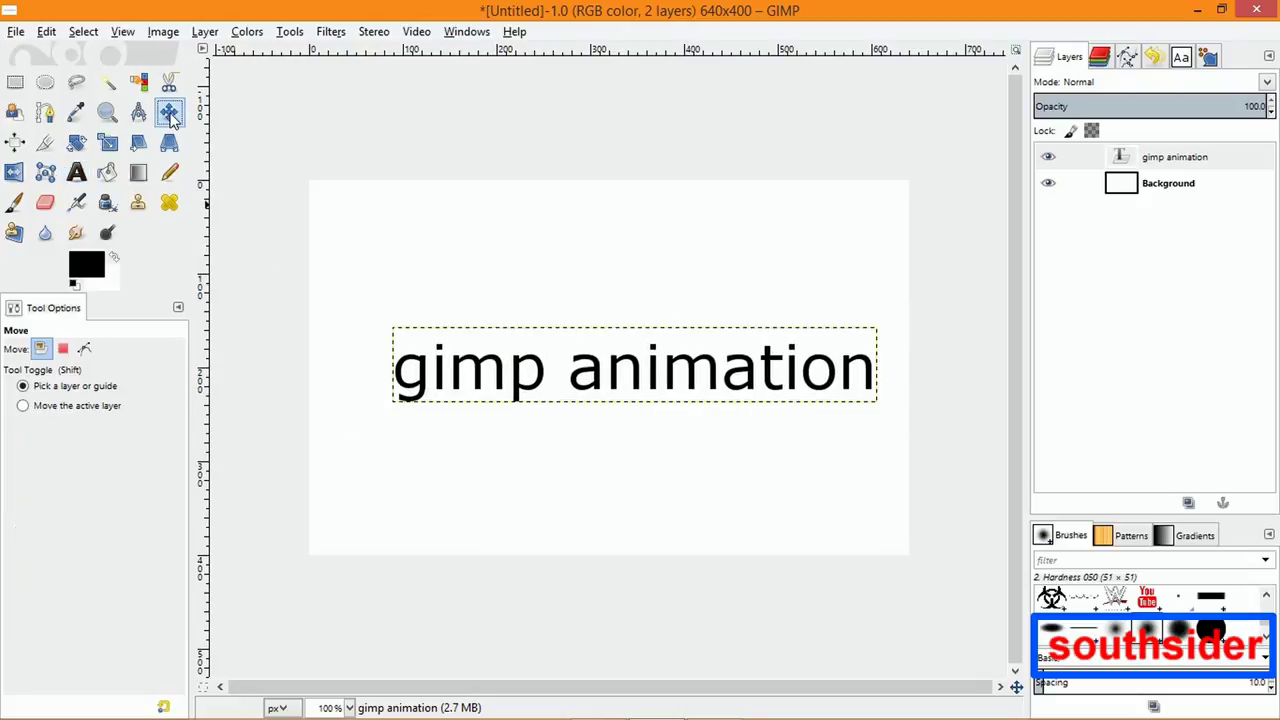
key(Left)
key(Left)
key(Left)
key(Left)
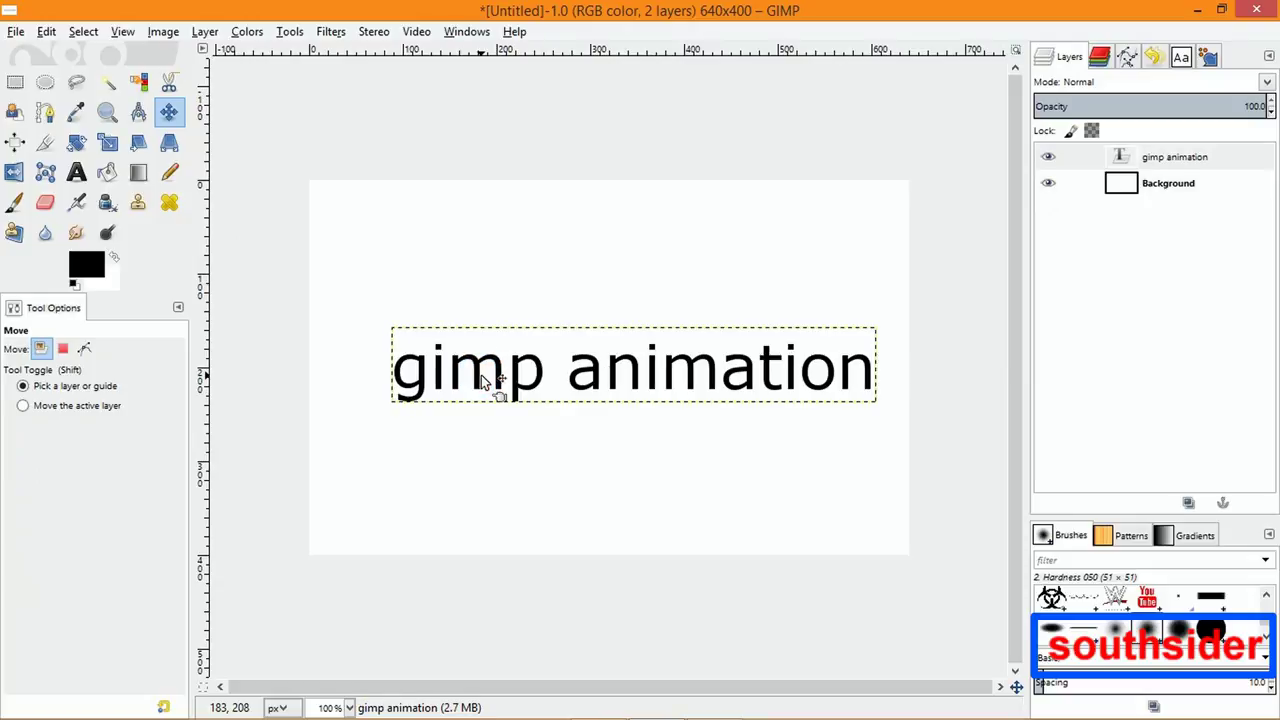
key(Left)
key(Left)
key(Left)
key(Left)
key(Left)
key(Left)
key(Left)
key(Left)
key(Left)
key(Left)
key(Left)
key(Left)
key(Left)
key(Left)
key(Left)
key(Left)
key(Left)
key(Left)
key(Left)
key(Left)
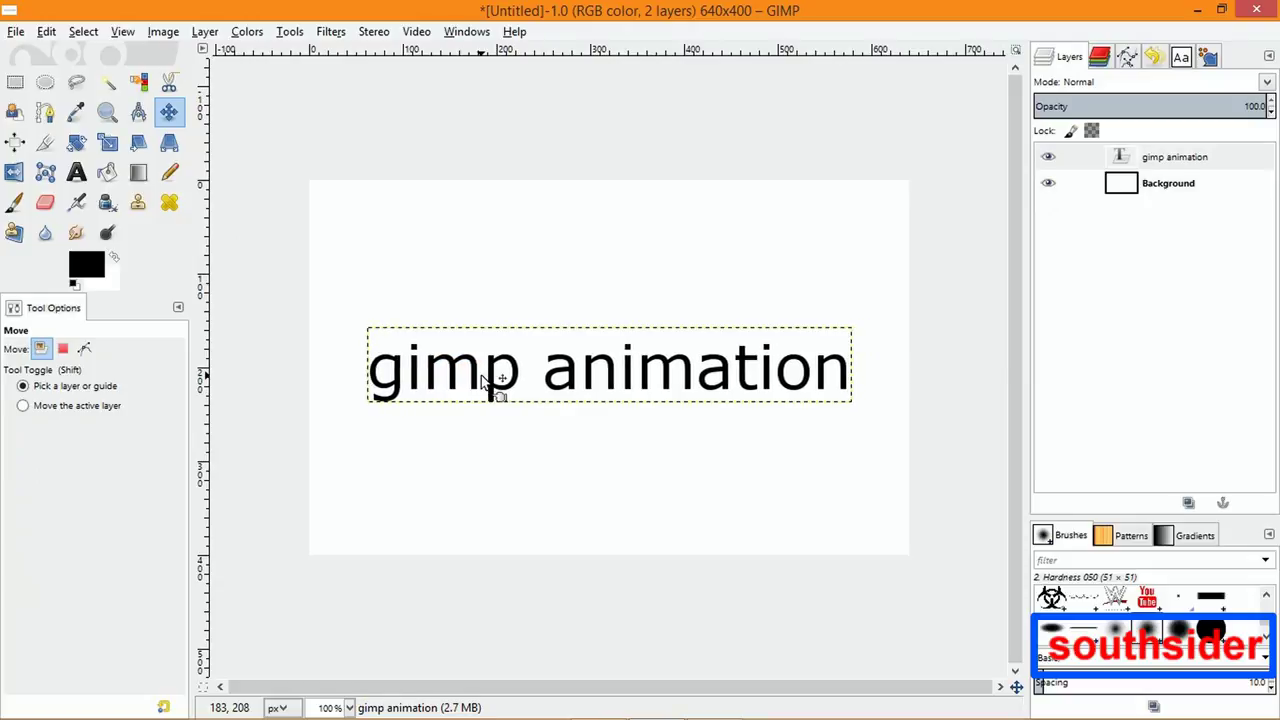
key(Up)
key(Up)
key(Up)
key(Up)
key(Up)
key(Up)
key(Up)
key(Up)
key(Up)
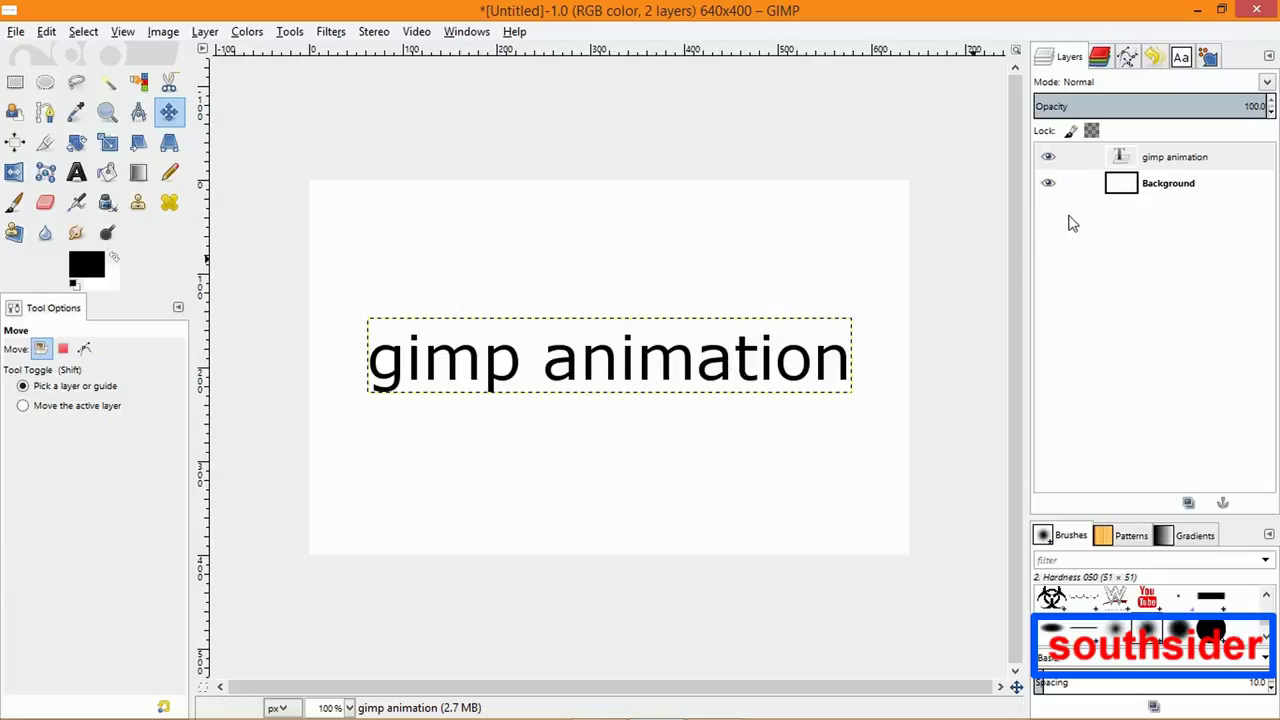
- Rename the text layer to 'gimp animation (1000 ms)'
double_click(1199, 160)
click(1211, 160)
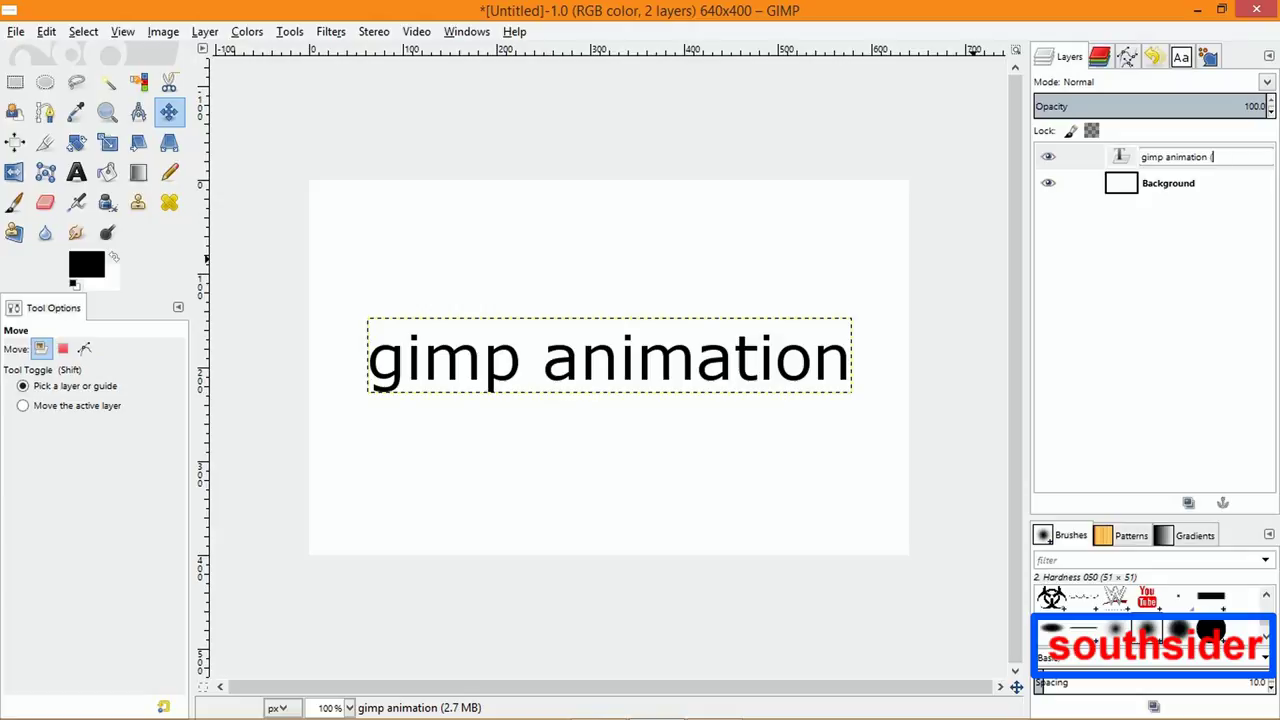
text(1000 ms))
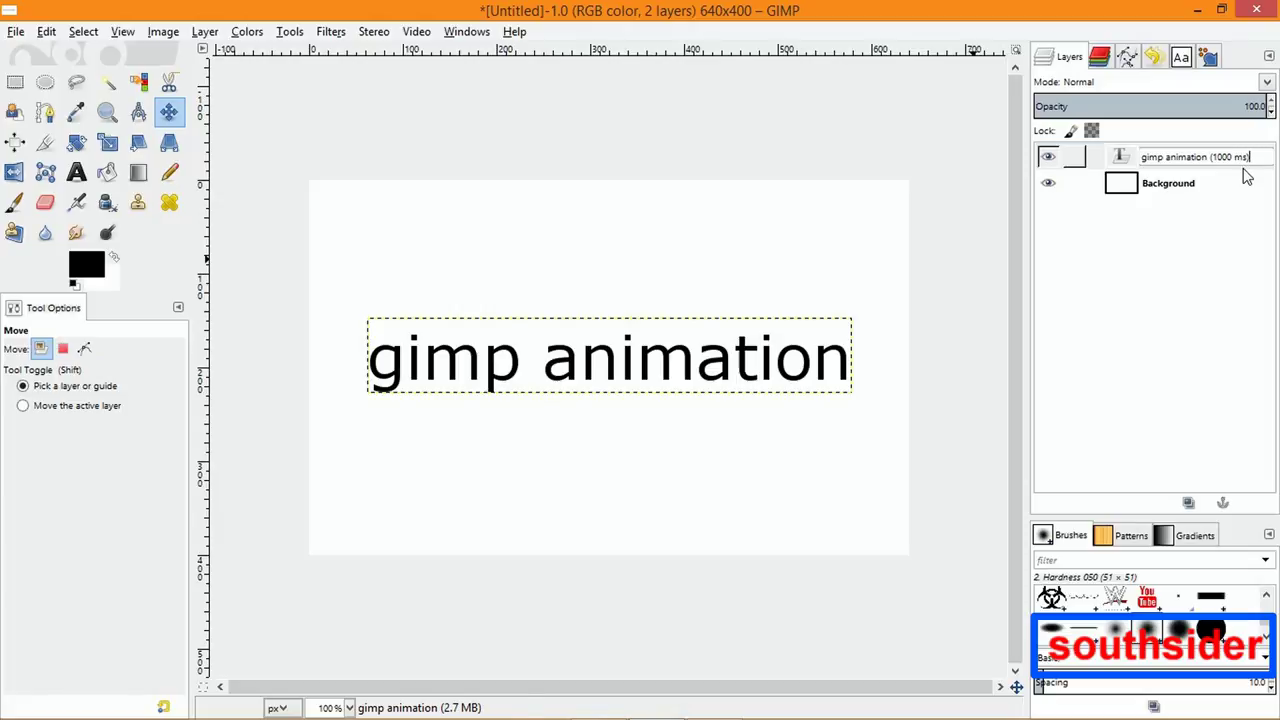
key(Return)
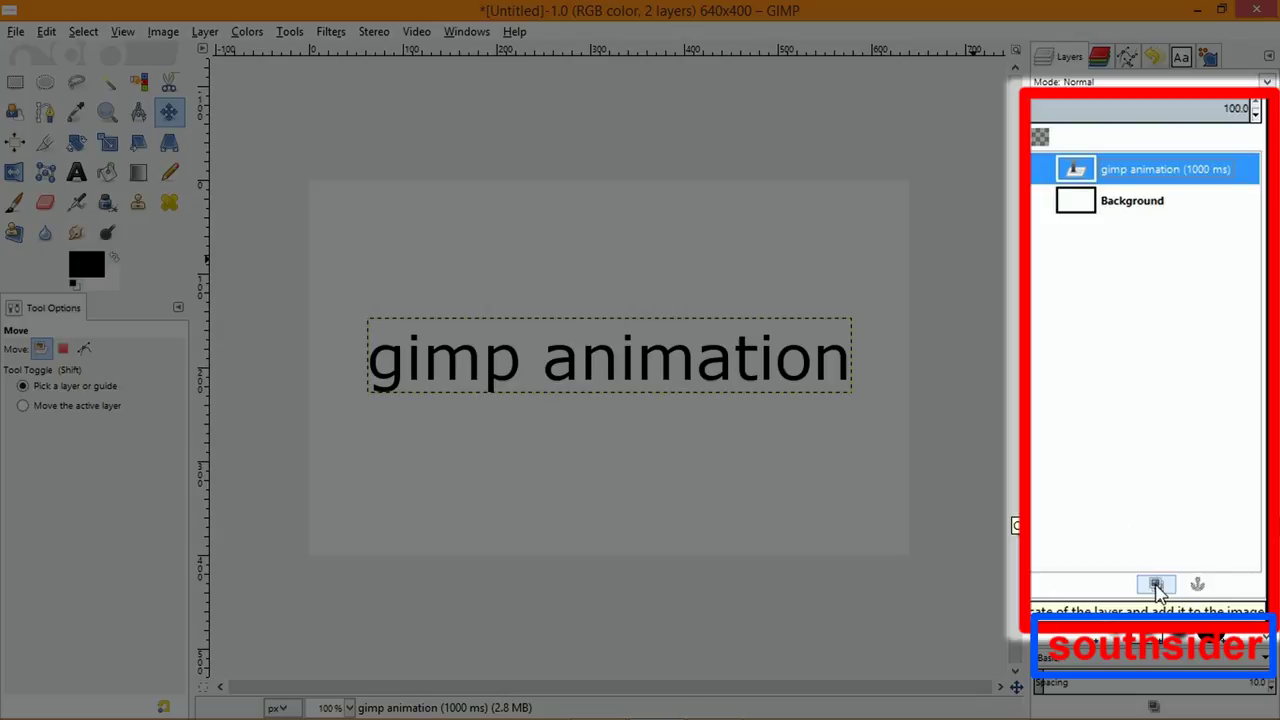
- Duplicate the text layer and load the copy's letter shapes as a selection with Alpha to Selection
click(1157, 586)
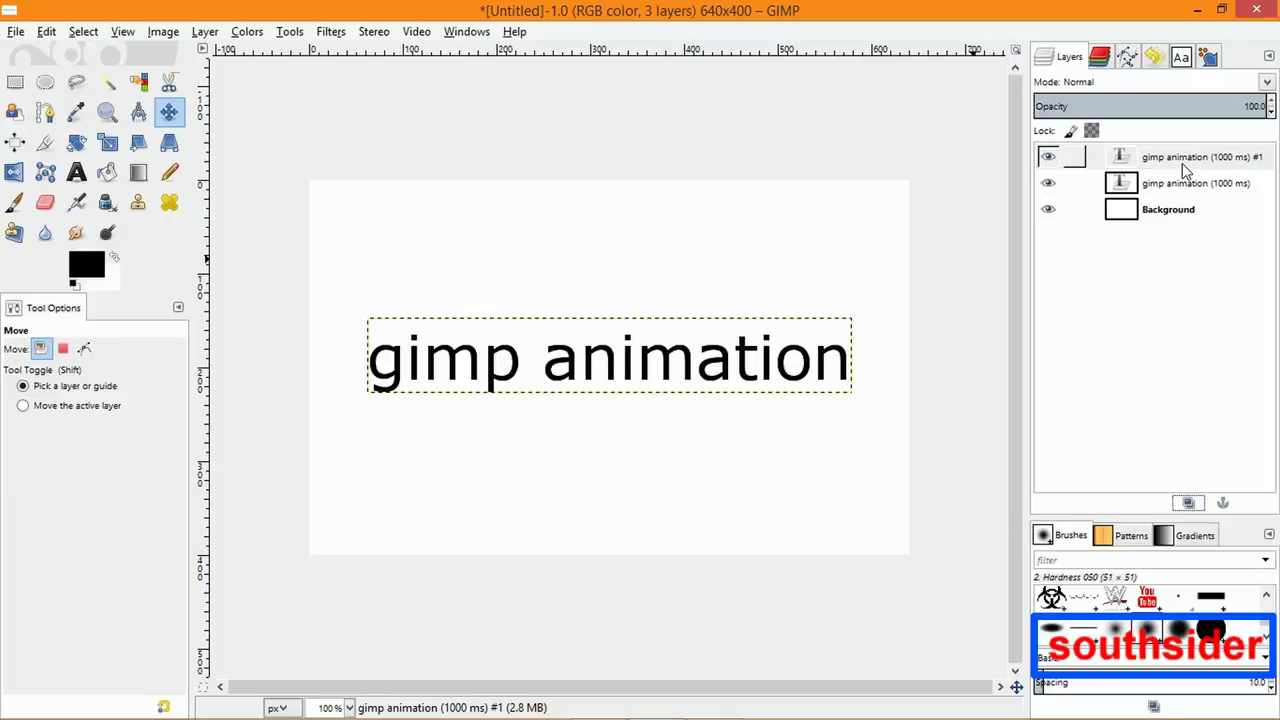
click(1047, 187)
click(1048, 183)
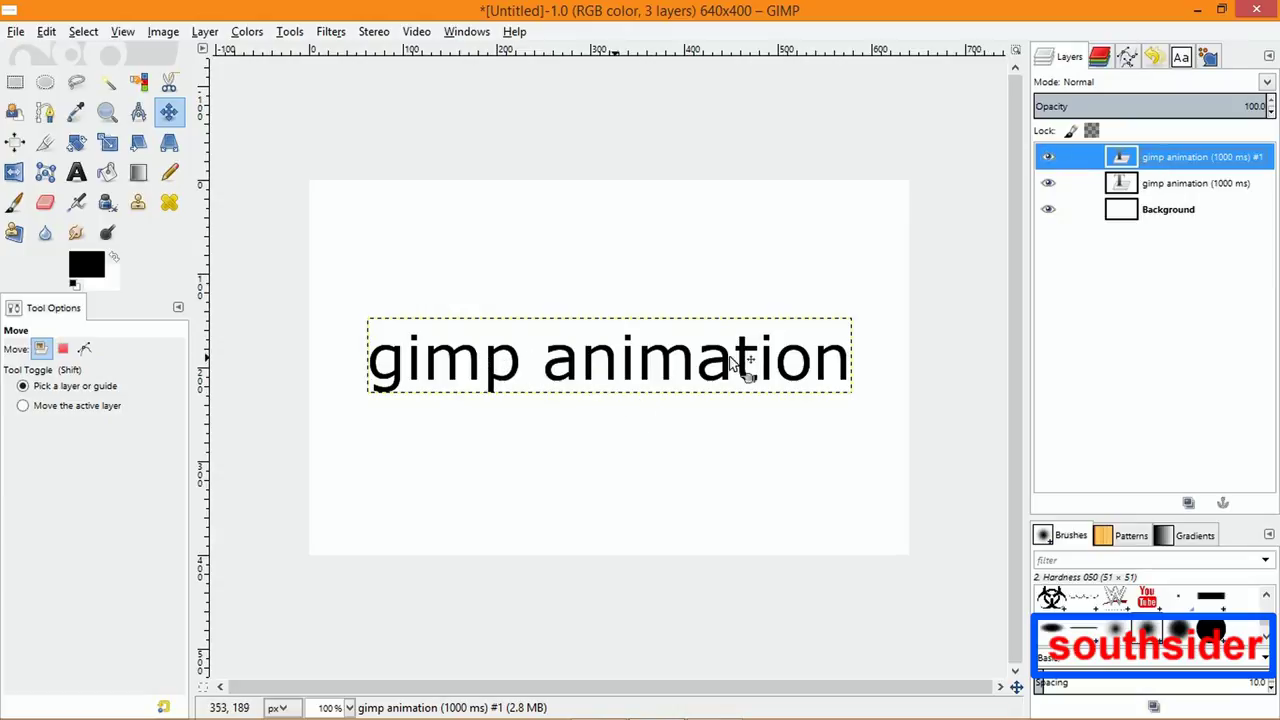
right_click(1152, 158)
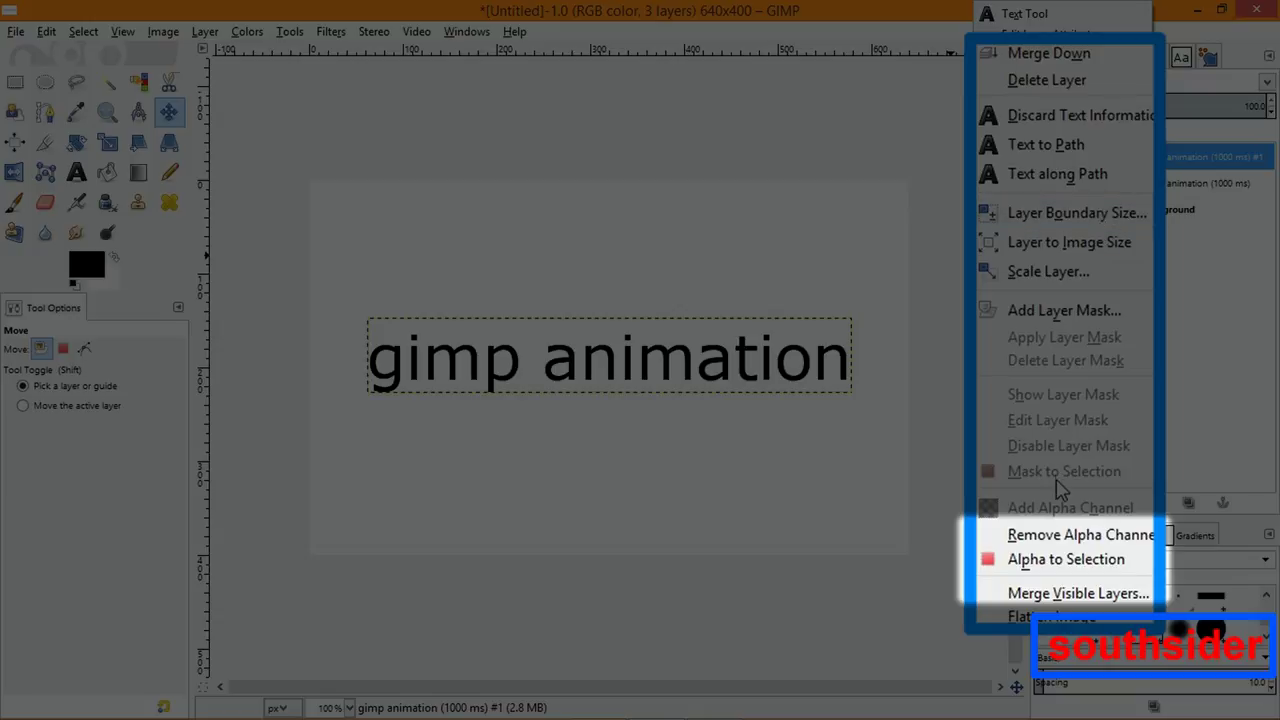
click(1055, 560)
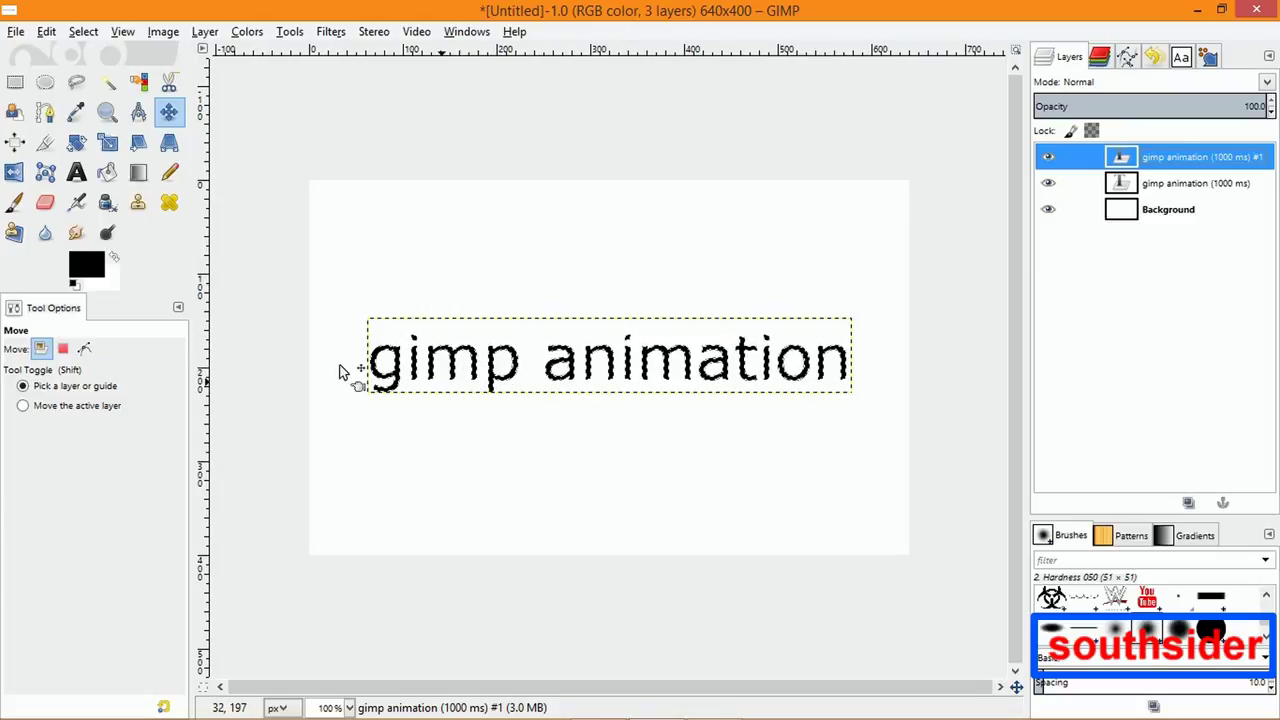
- Set the foreground colour to green and choose the Paintbrush with a fully hard brush
click(87, 264)
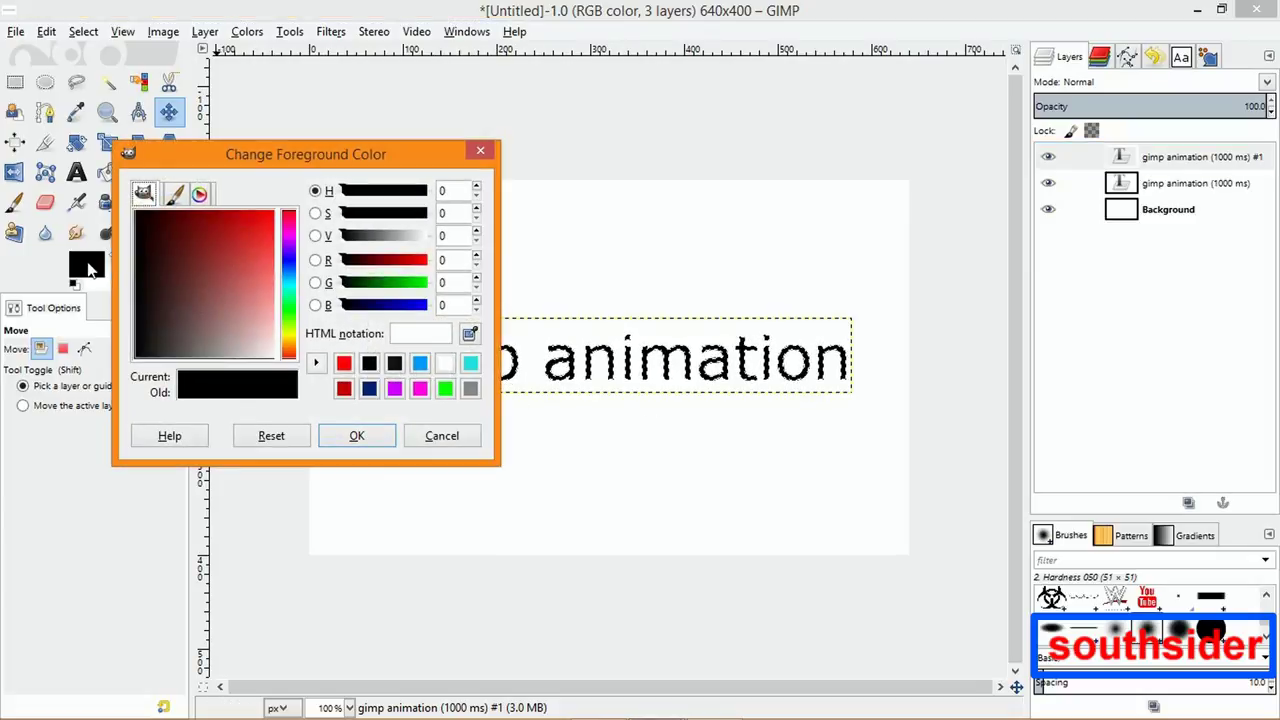
click(444, 388)
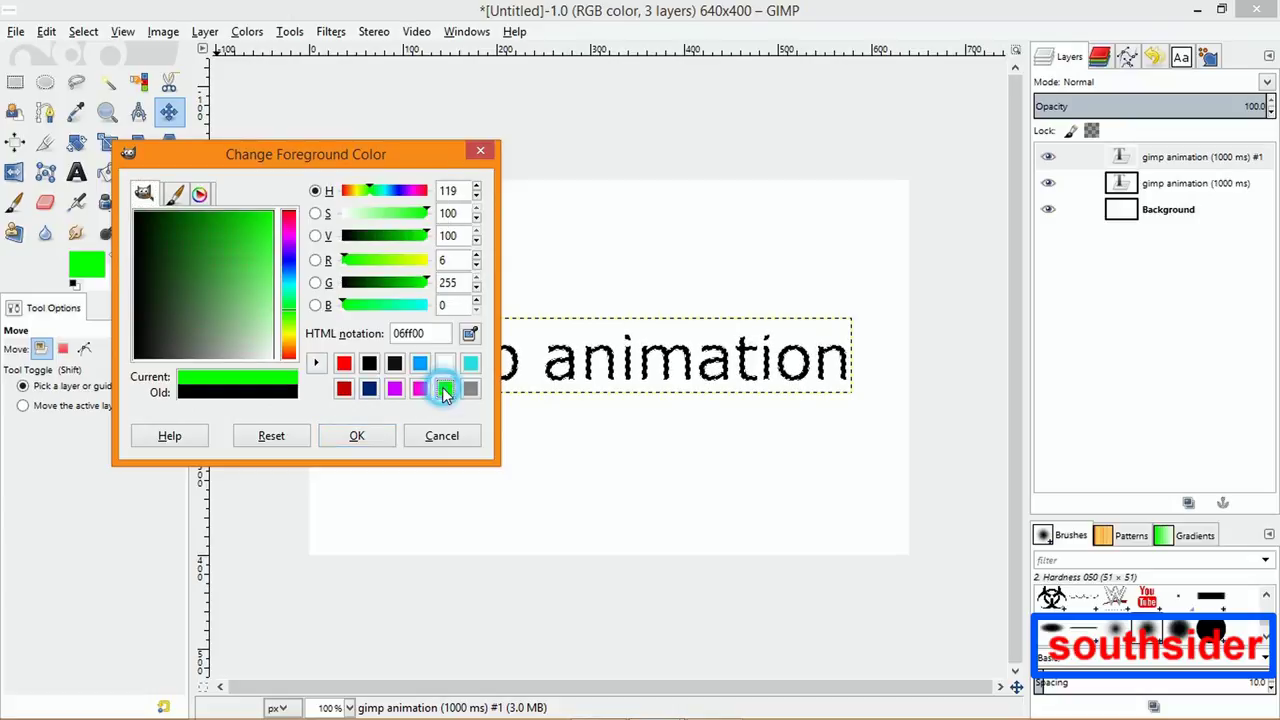
click(375, 437)
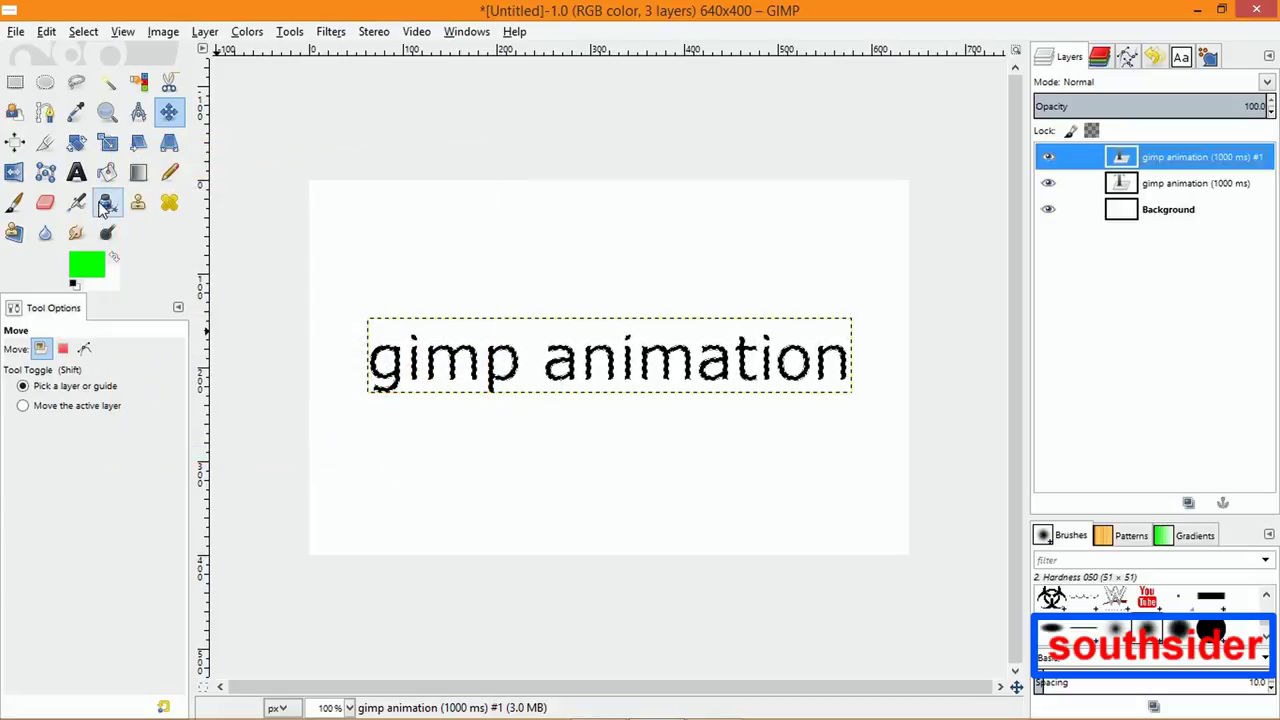
click(15, 202)
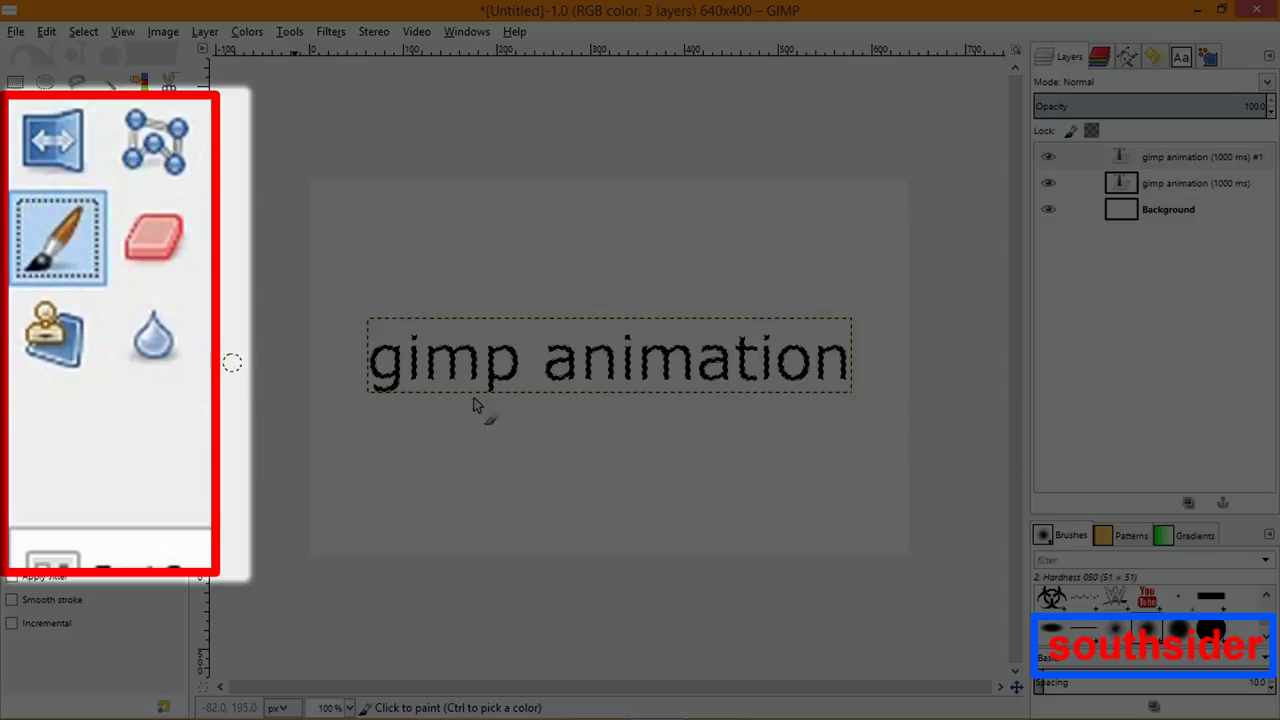
click(1212, 630)
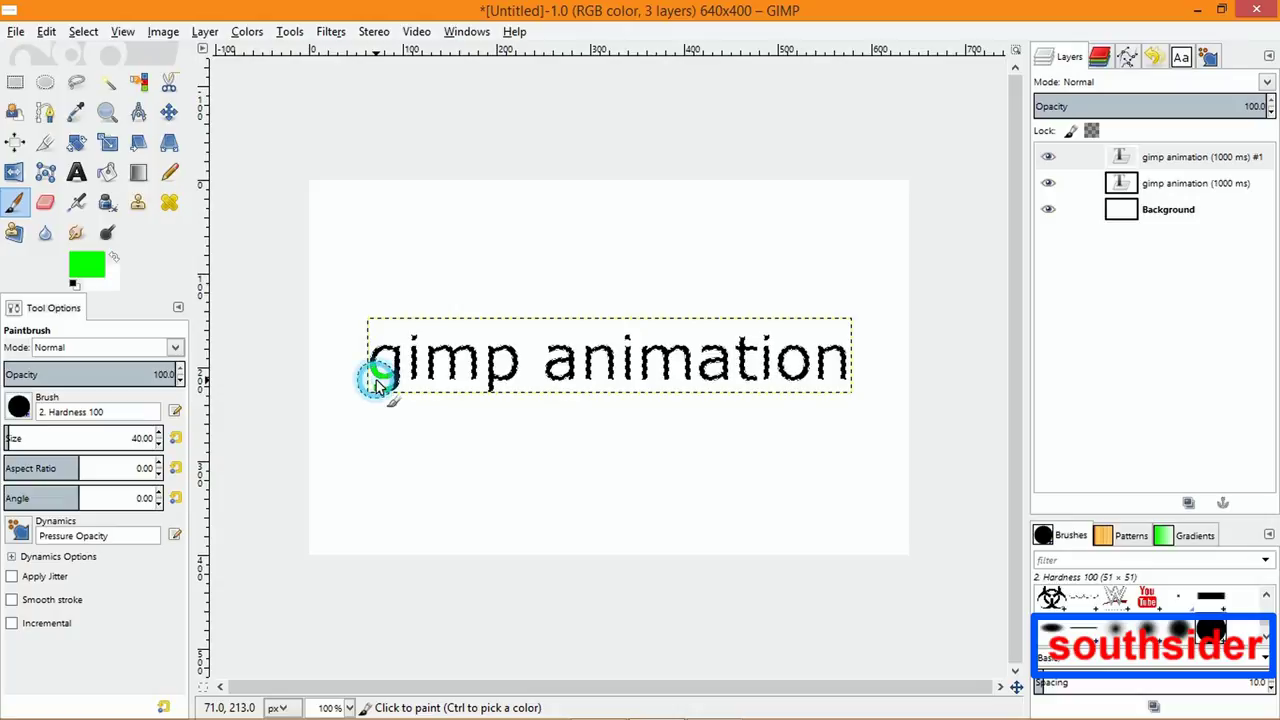
- Paint over all the selected 'gimp animation' letters in green on layer #1
mouse_move(376, 385)
mouse_down()
mouse_move(384, 350)
mouse_move(418, 350)
mouse_move(418, 372)
mouse_move(506, 380)
mouse_move(486, 377)
mouse_move(507, 353)
mouse_move(436, 344)
mouse_up()
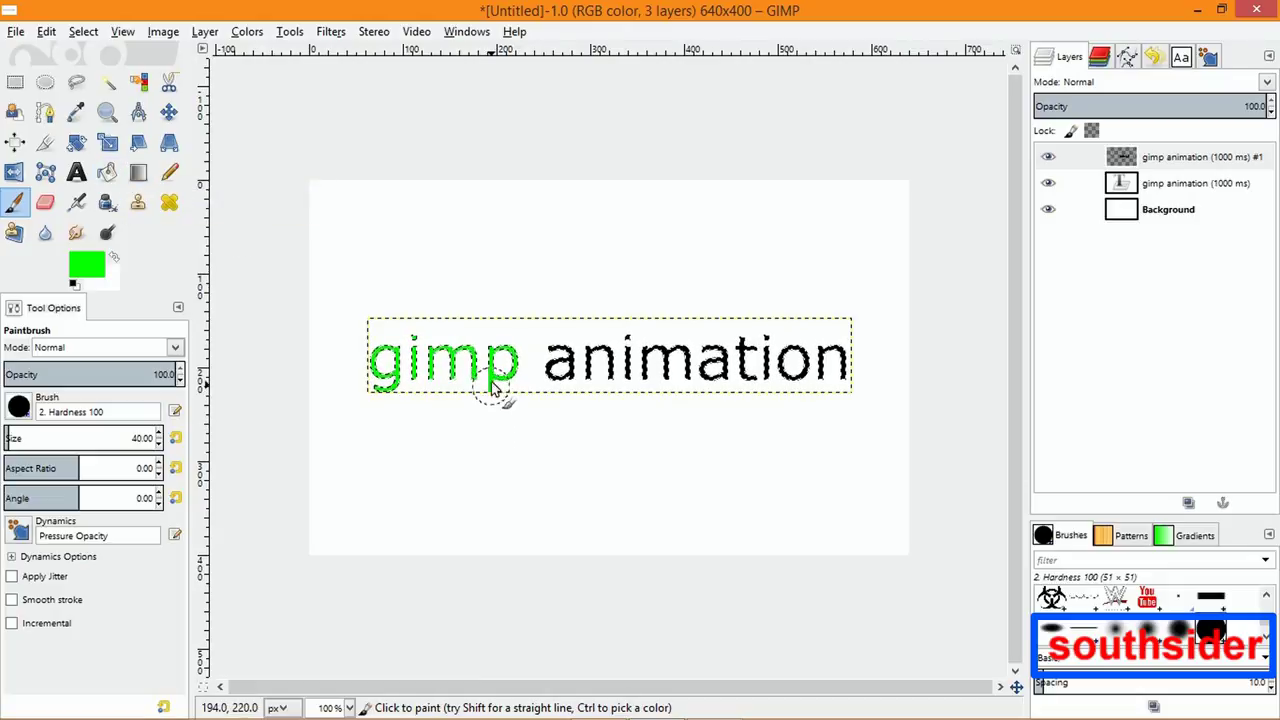
drag(543, 355, 572, 370)
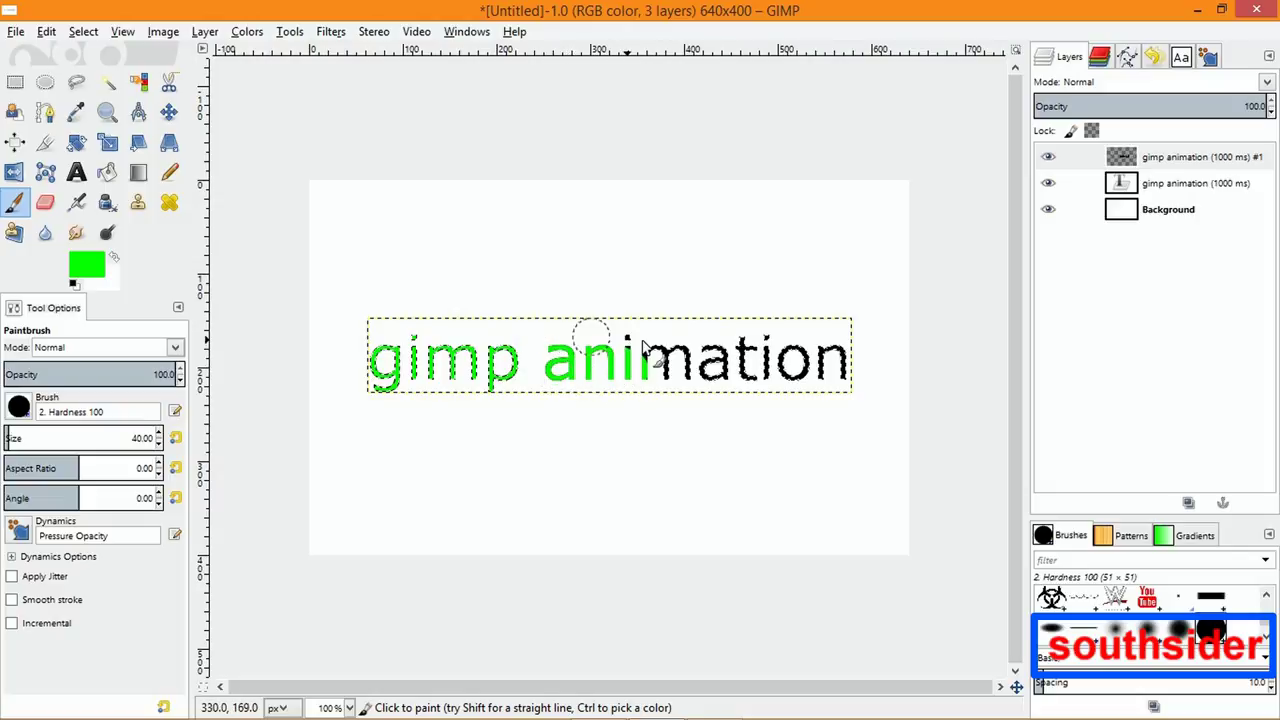
mouse_move(640, 370)
mouse_down()
mouse_move(773, 384)
mouse_move(737, 378)
mouse_move(755, 366)
mouse_move(839, 370)
mouse_move(791, 358)
mouse_up()
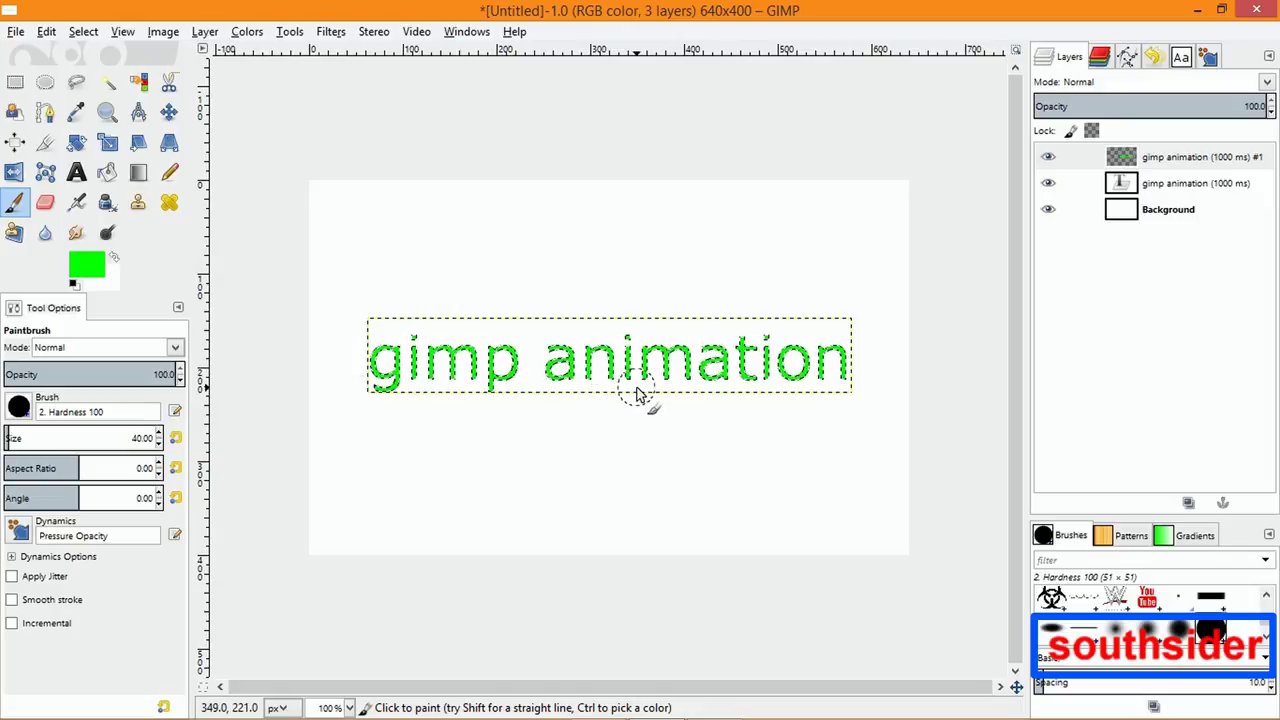
click(83, 31)
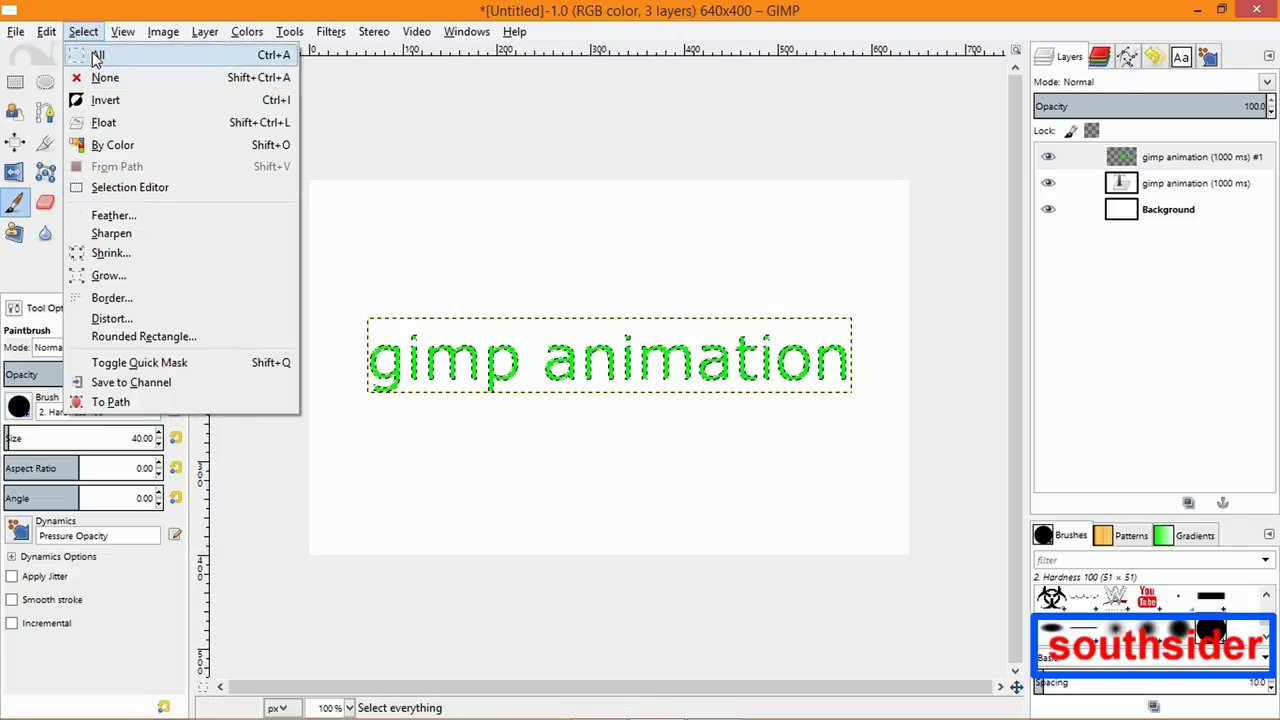
- Clear the selection, duplicate the green layer, and select the new layer's letter shapes
click(104, 78)
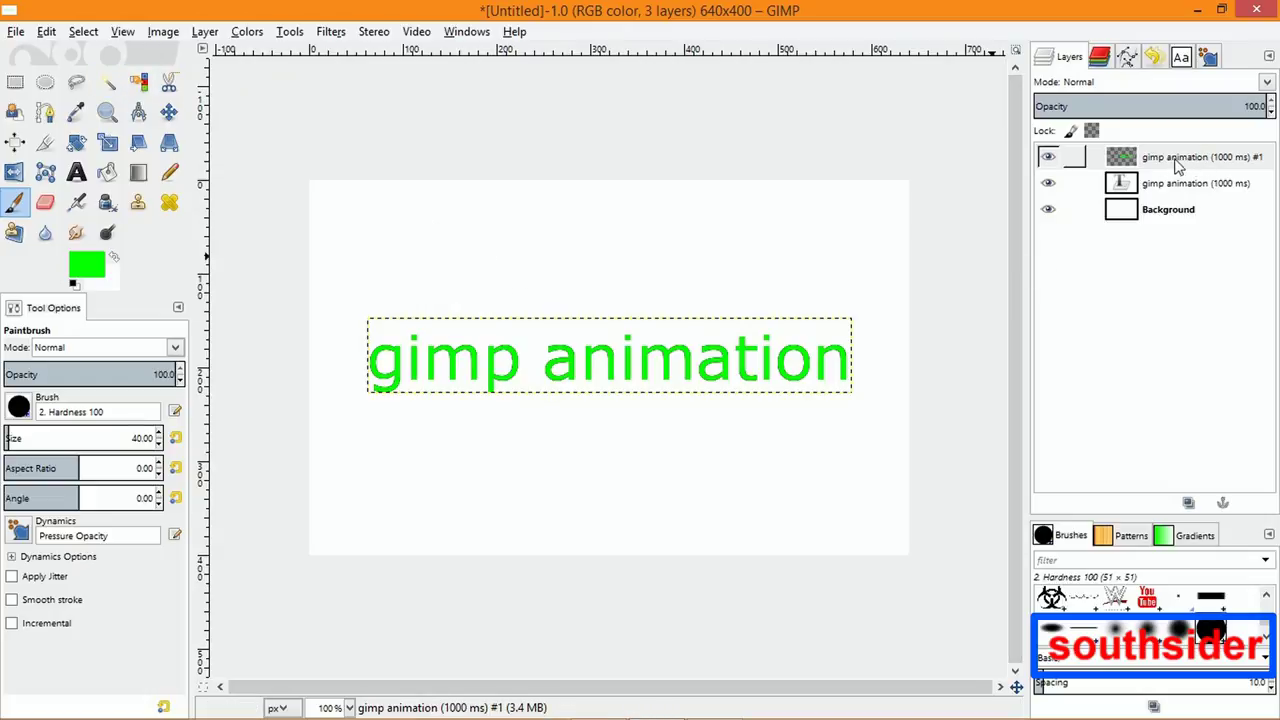
click(1189, 503)
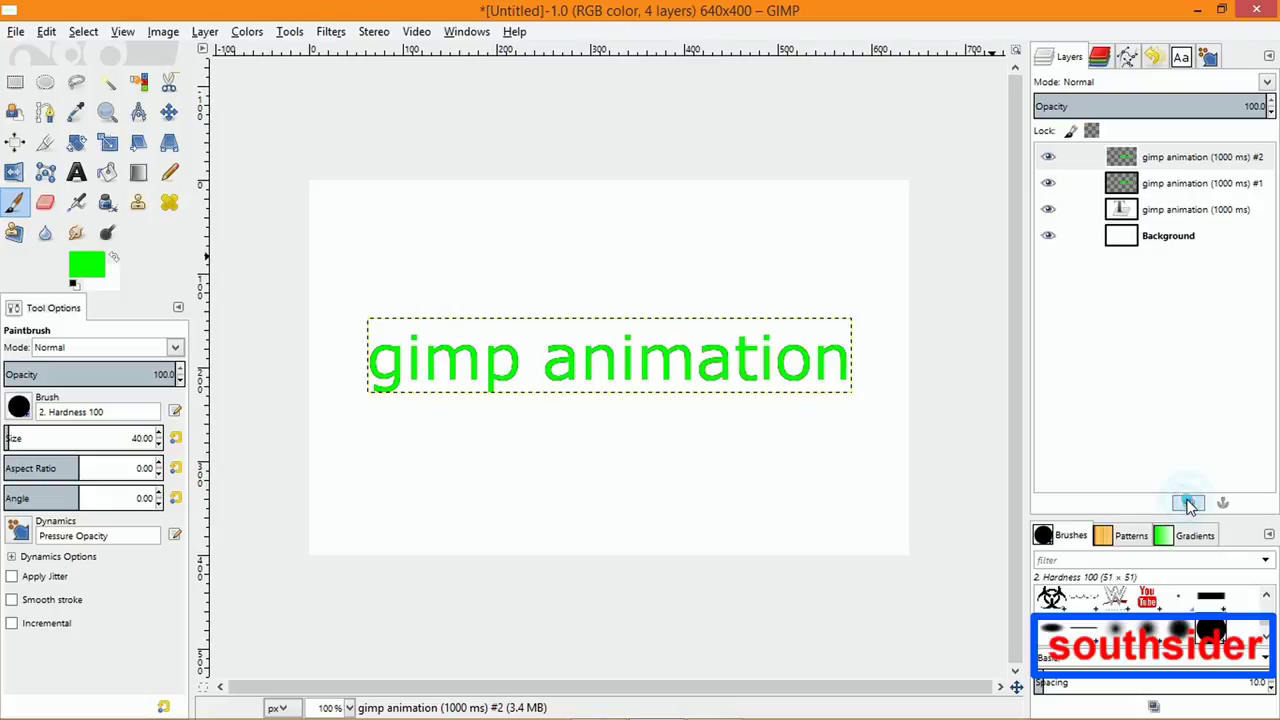
right_click(1169, 166)
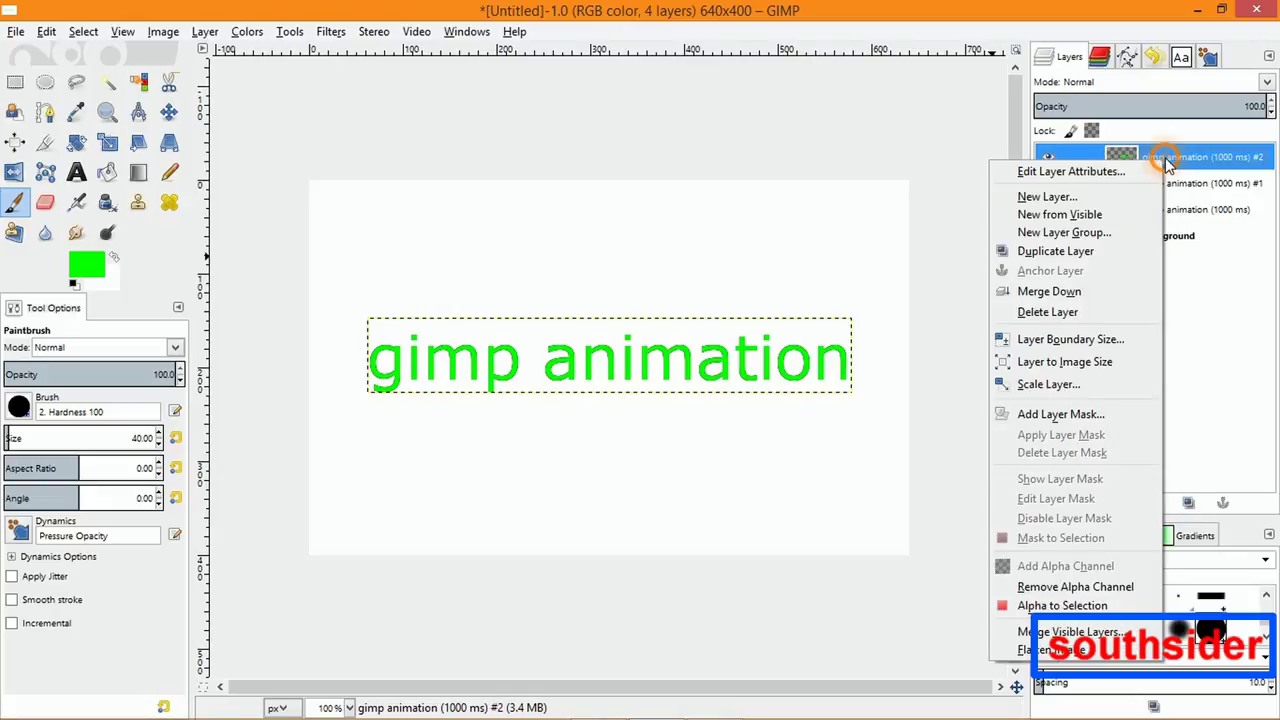
click(1062, 606)
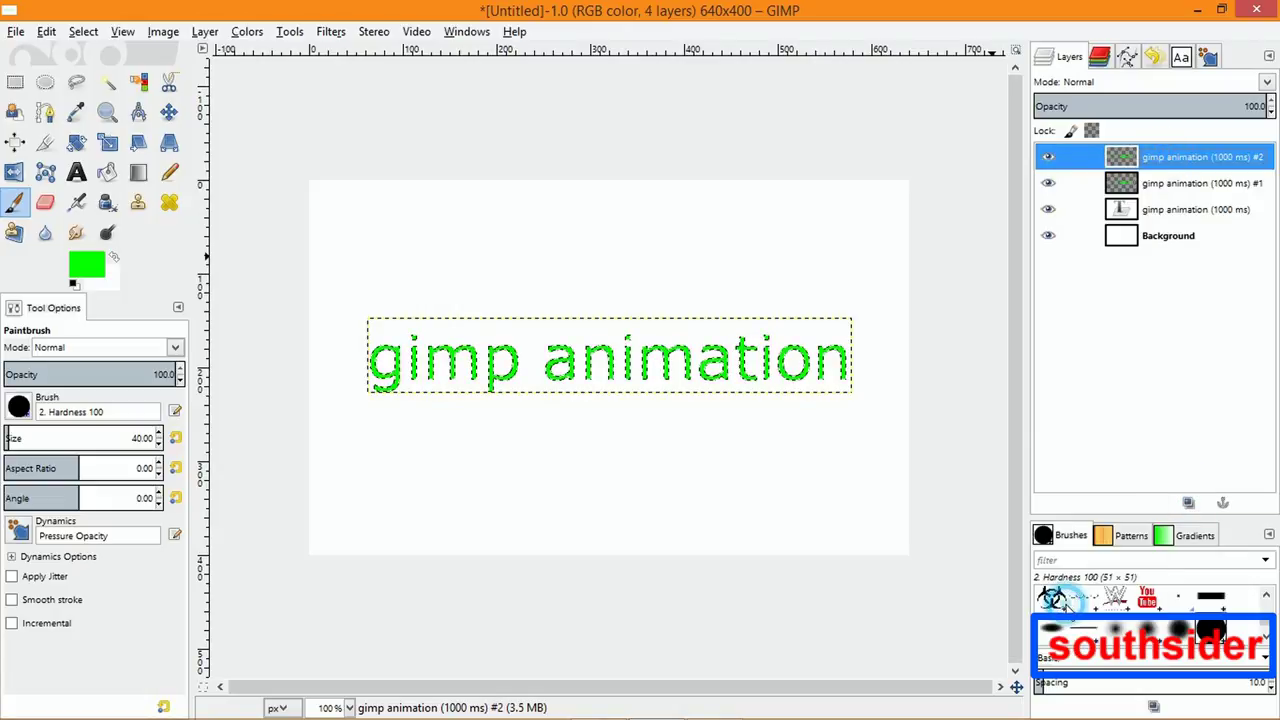
- Paint the selected letters on layer #2 red
click(88, 278)
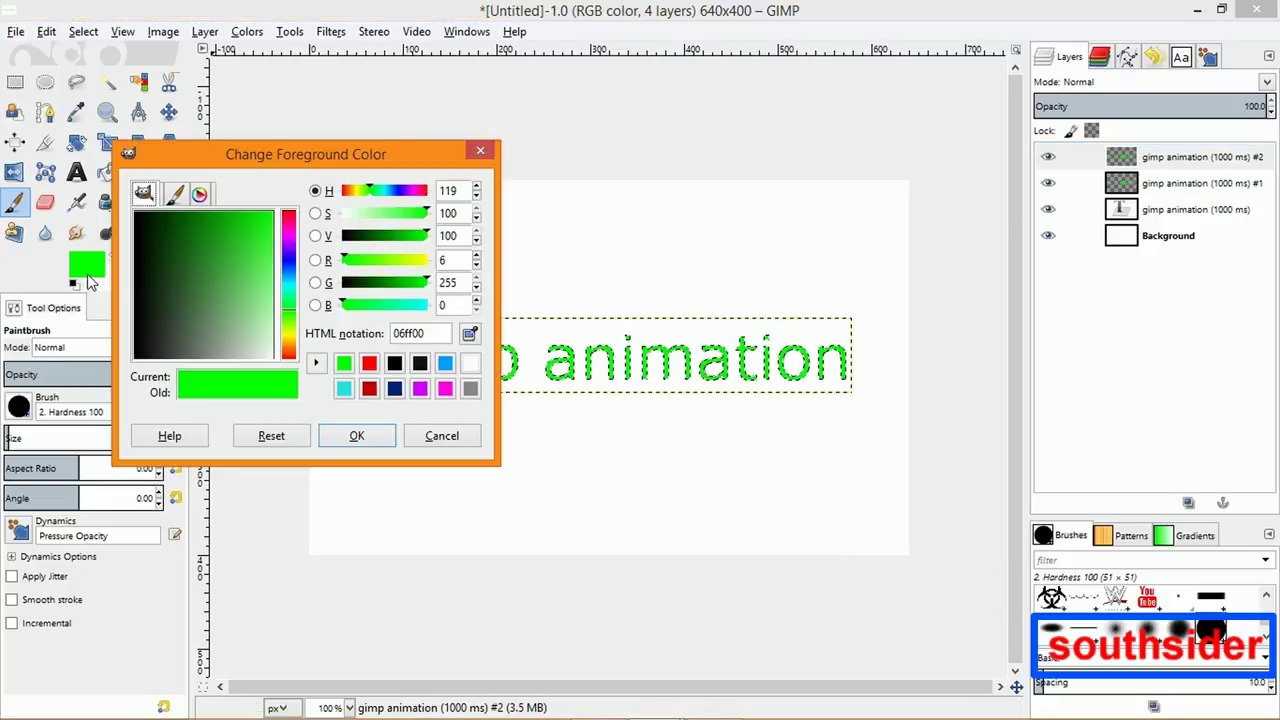
click(369, 365)
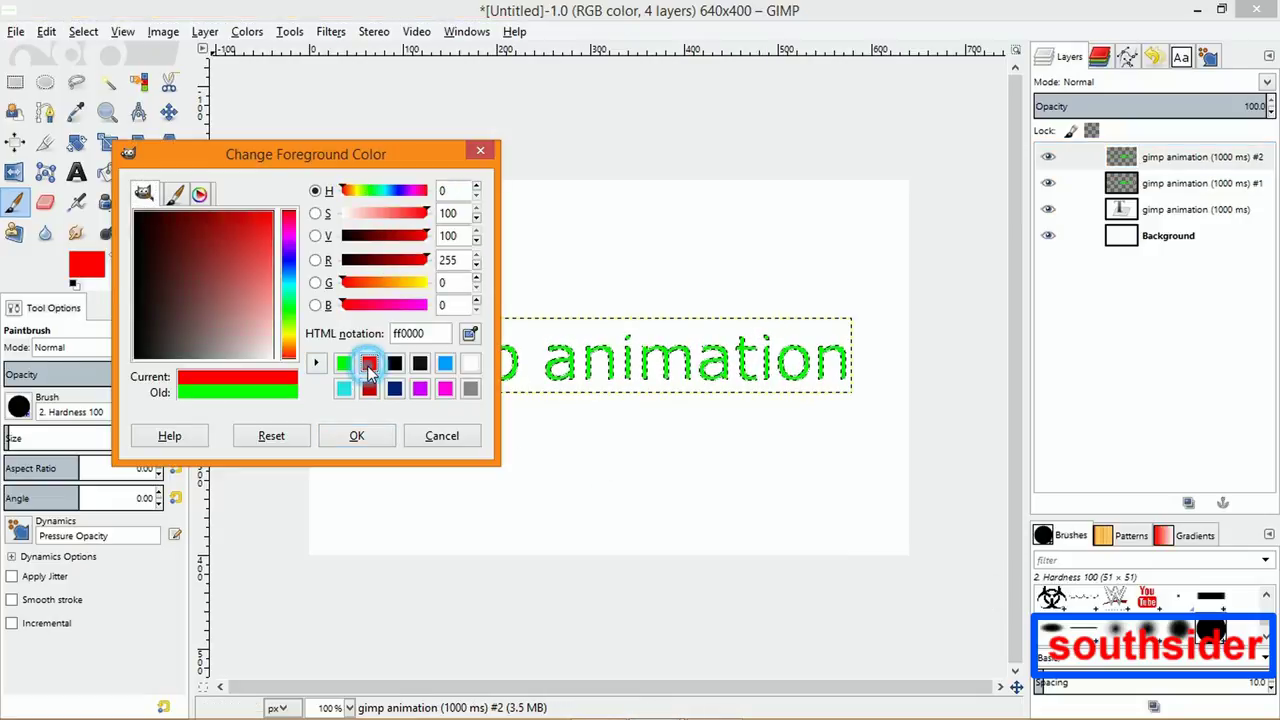
click(356, 436)
mouse_move(369, 389)
mouse_down()
mouse_move(376, 407)
mouse_move(371, 373)
mouse_move(425, 355)
mouse_move(450, 390)
mouse_move(520, 385)
mouse_move(475, 345)
mouse_move(496, 383)
mouse_move(586, 386)
mouse_move(590, 365)
mouse_move(655, 345)
mouse_move(725, 378)
mouse_move(700, 372)
mouse_move(808, 391)
mouse_move(837, 374)
mouse_move(714, 343)
mouse_up()
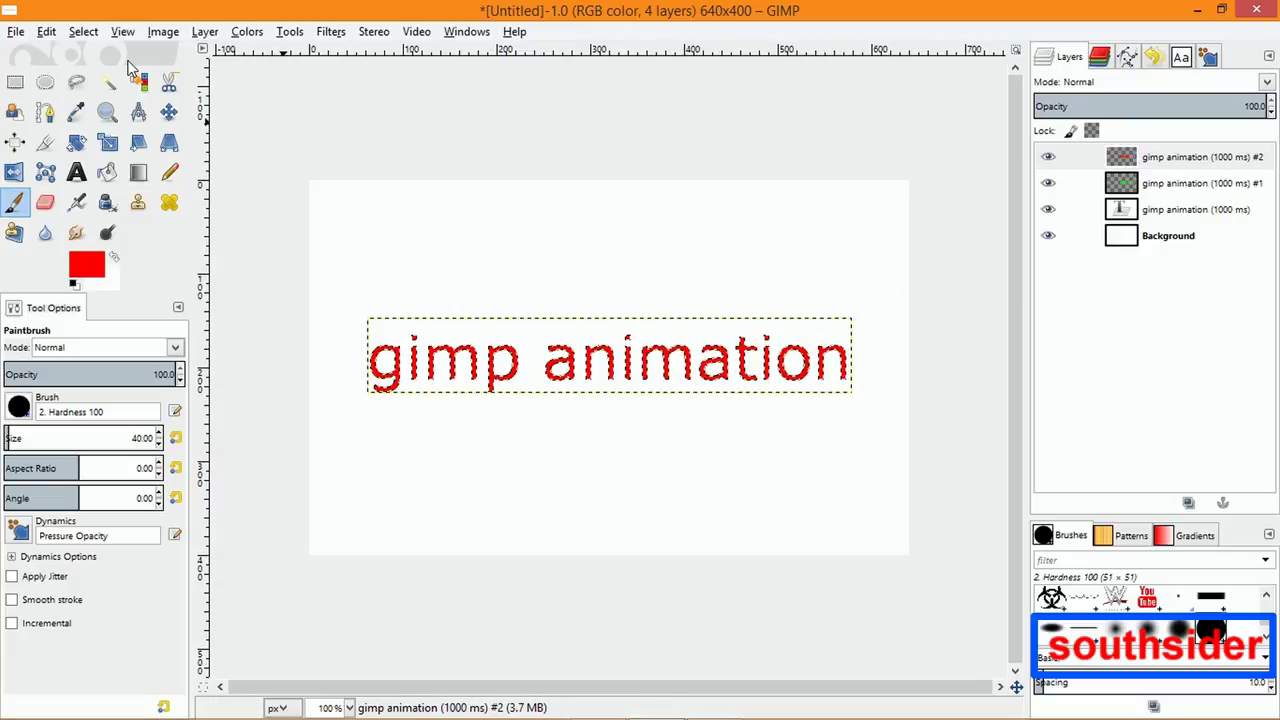
- Deselect the letters and duplicate the red layer to create layer #3
click(84, 32)
click(104, 79)
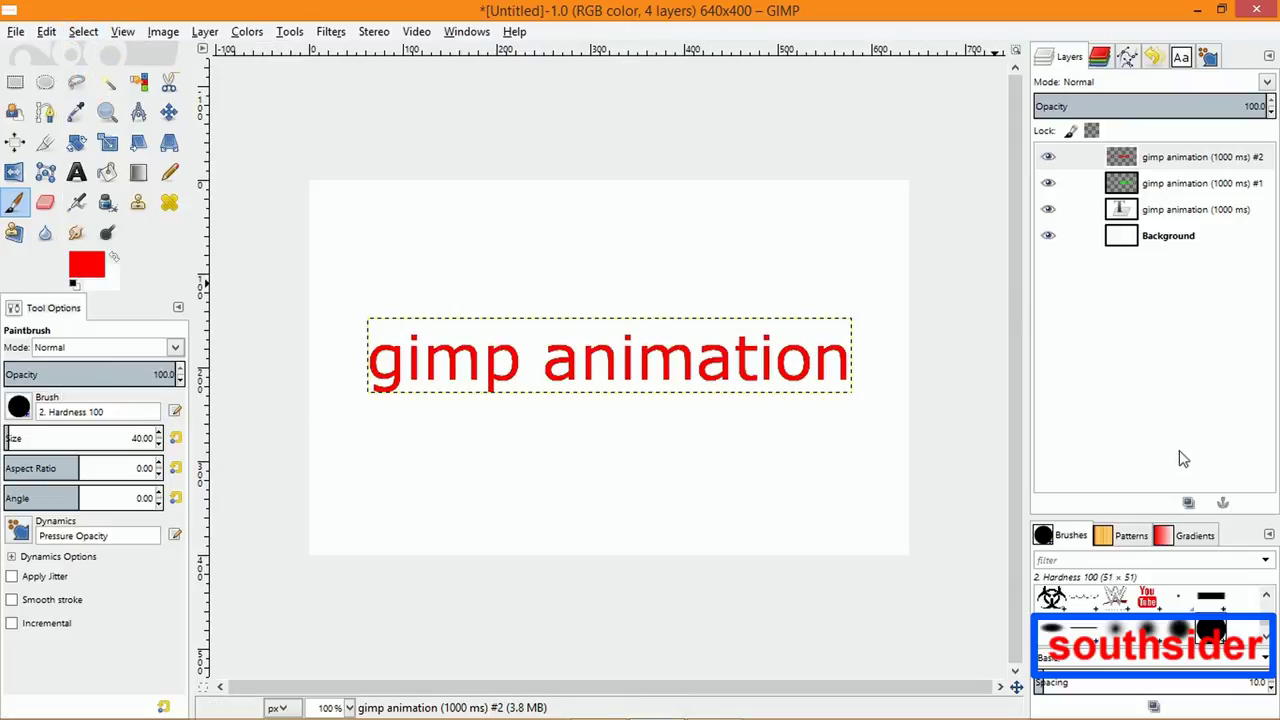
click(1188, 504)
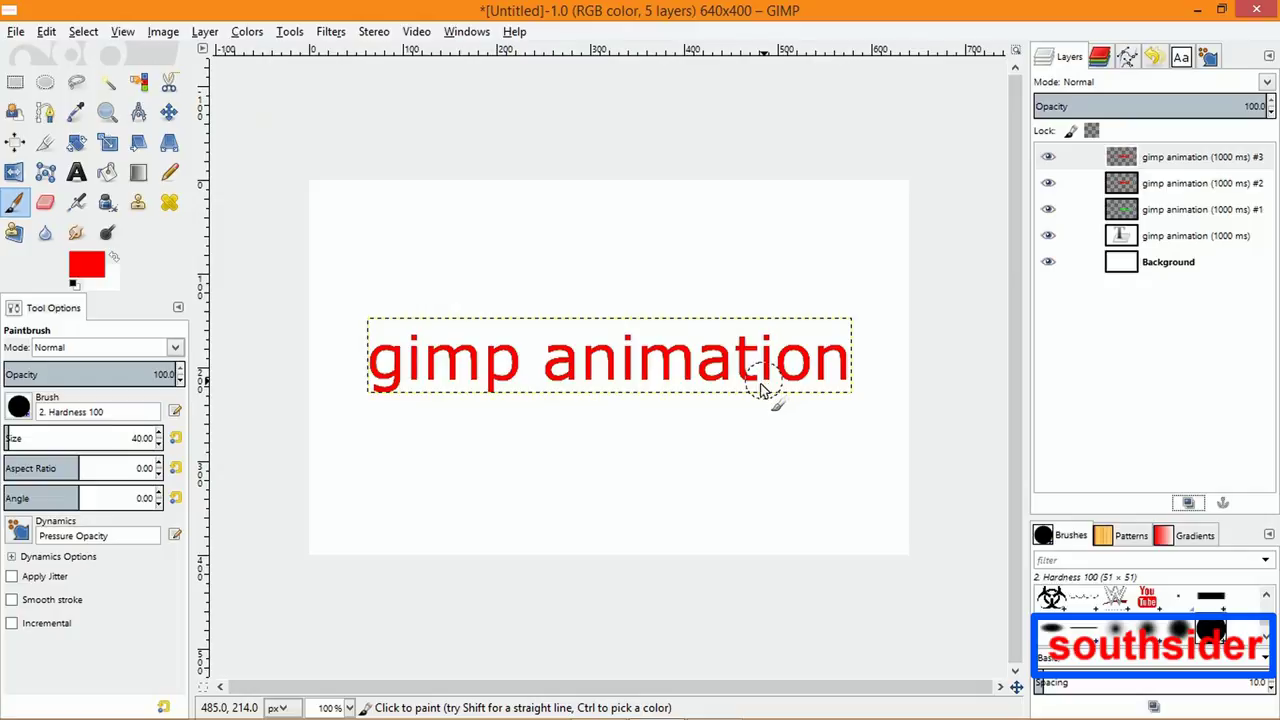
- Select layer #3's letter shapes and make red the foreground and blue (009cff) the background
right_click(1150, 158)
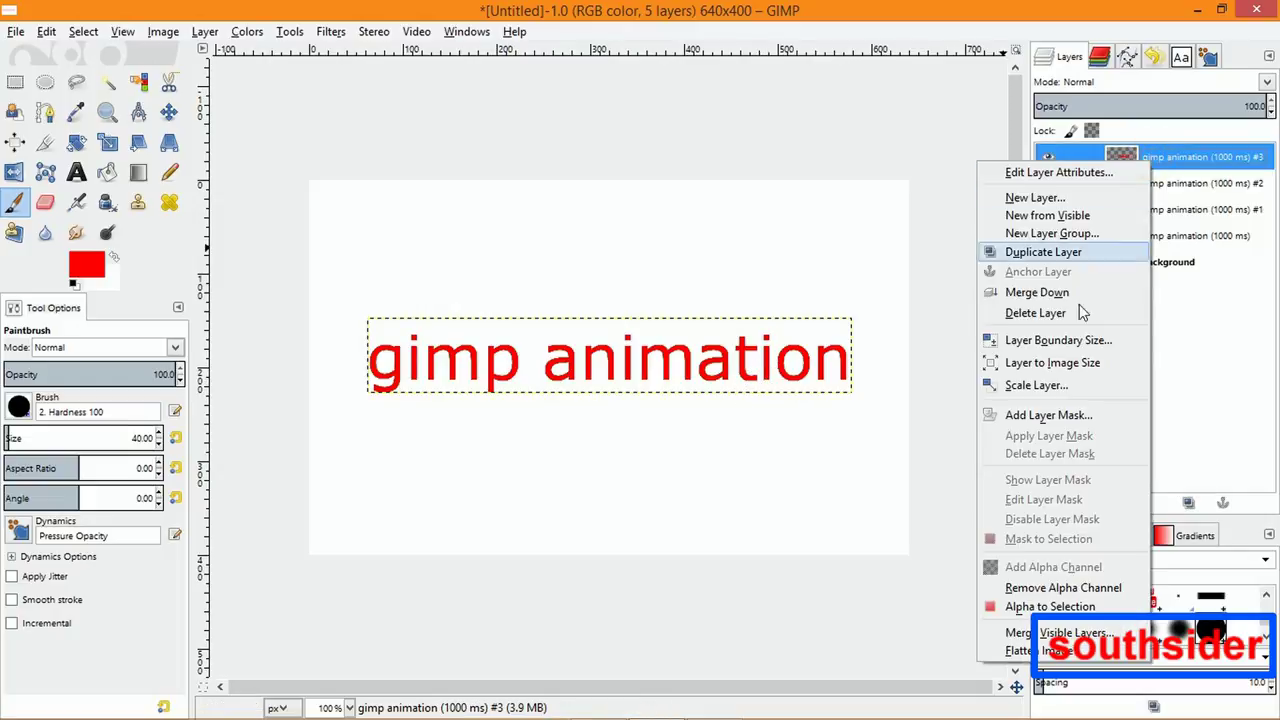
click(1047, 607)
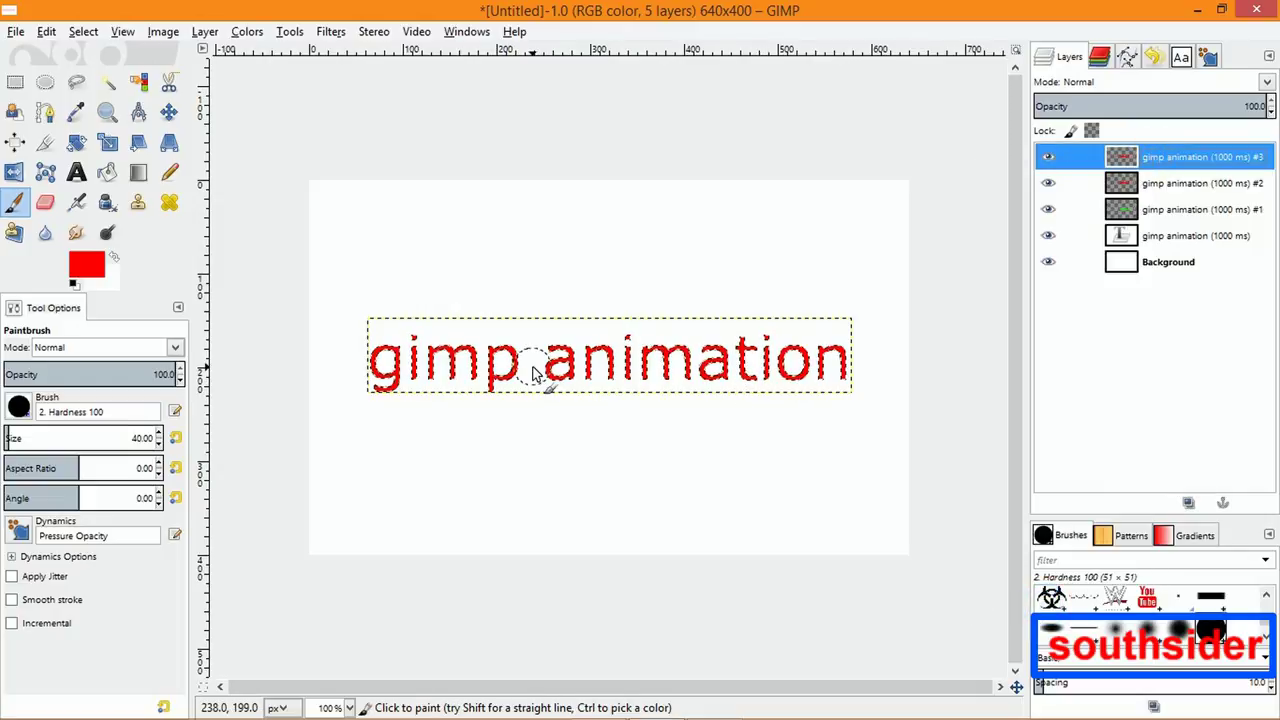
click(92, 268)
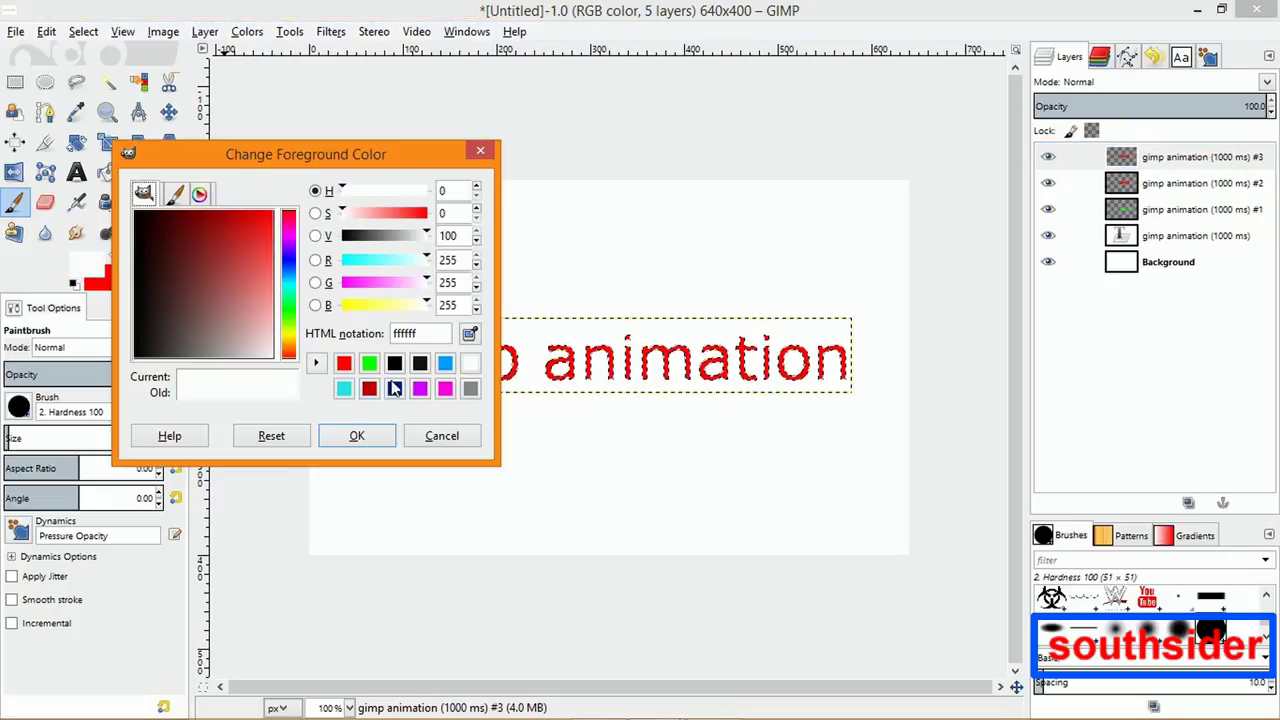
click(445, 364)
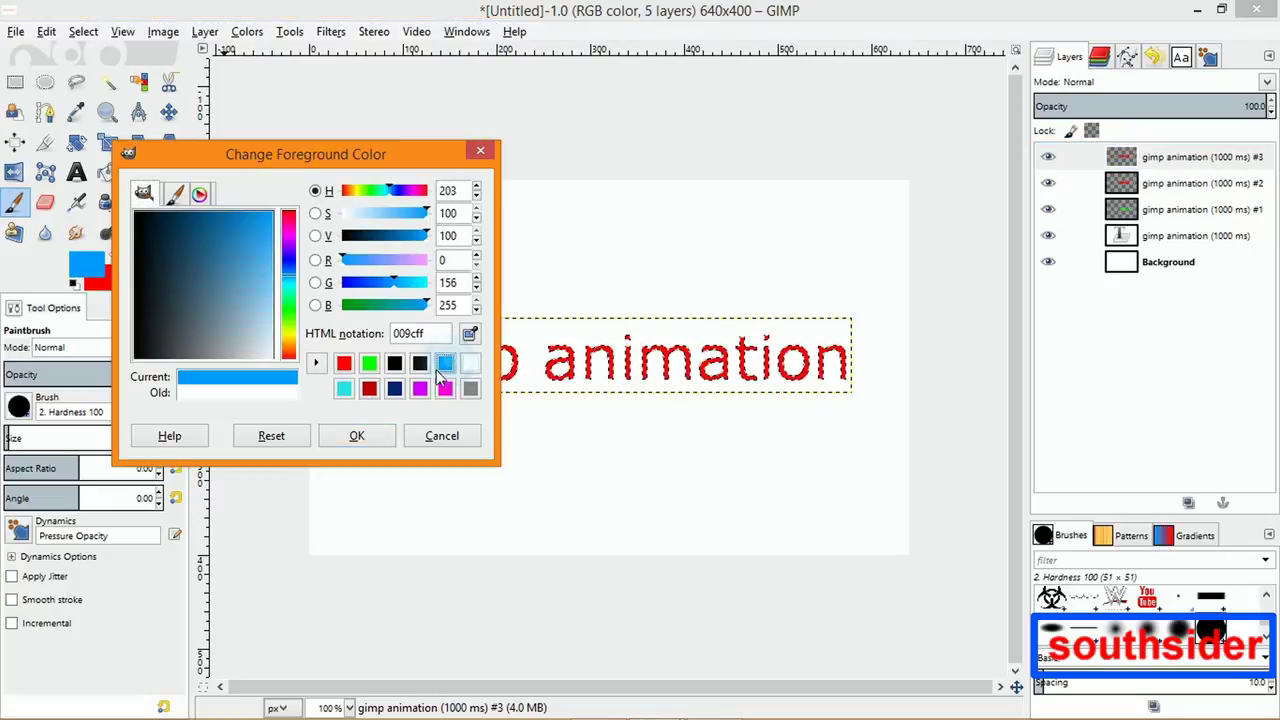
click(368, 440)
click(114, 257)
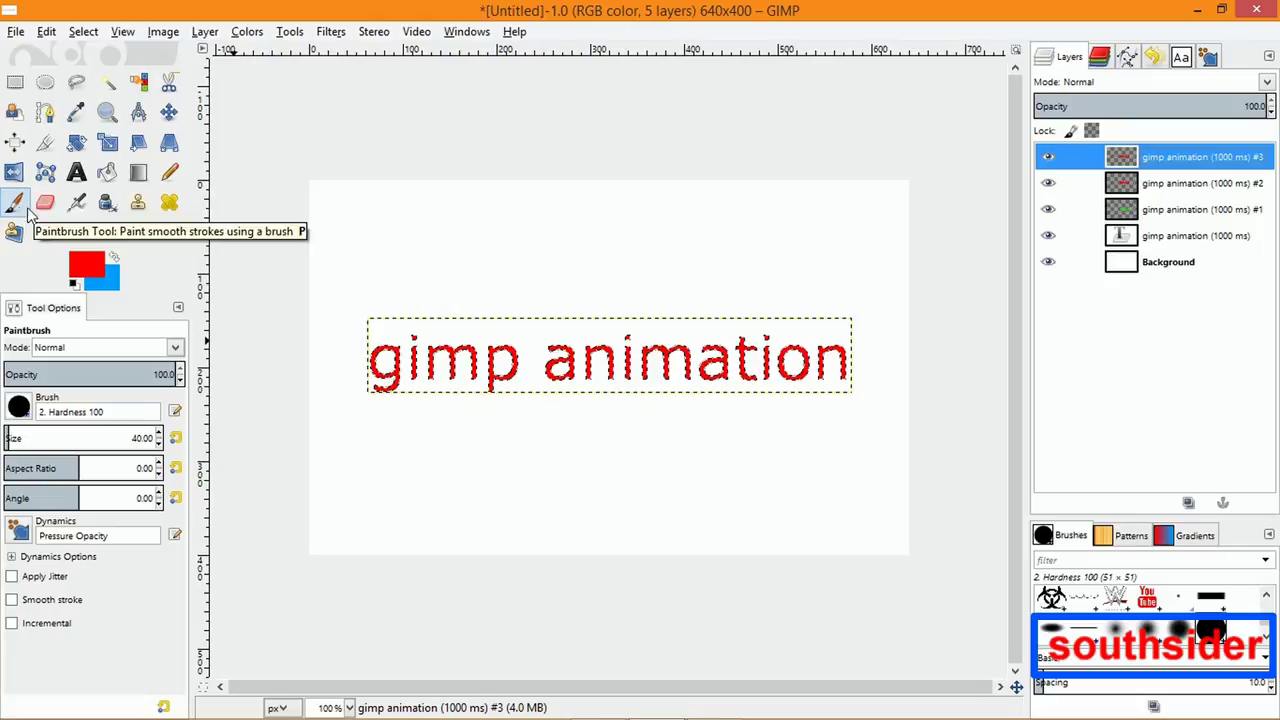
- Fill layer #3's letters with a Blend gradient, red on the left to blue on the right
click(137, 174)
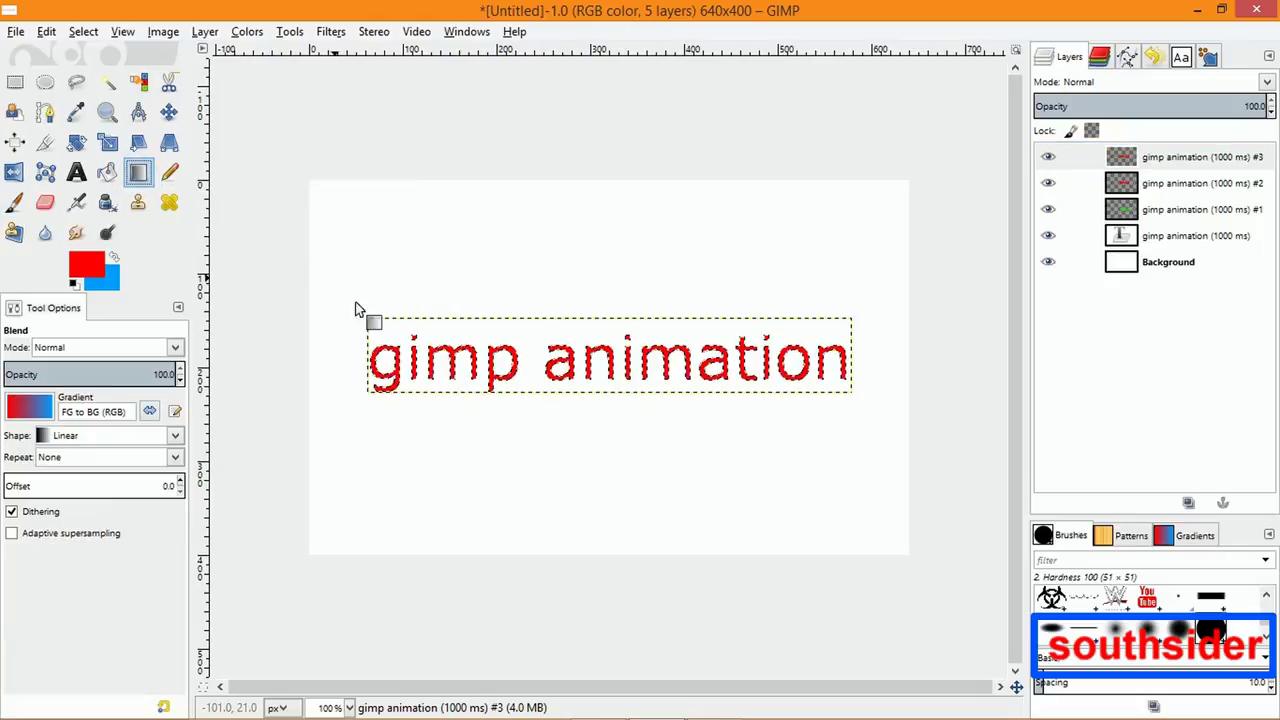
drag(369, 321, 866, 398)
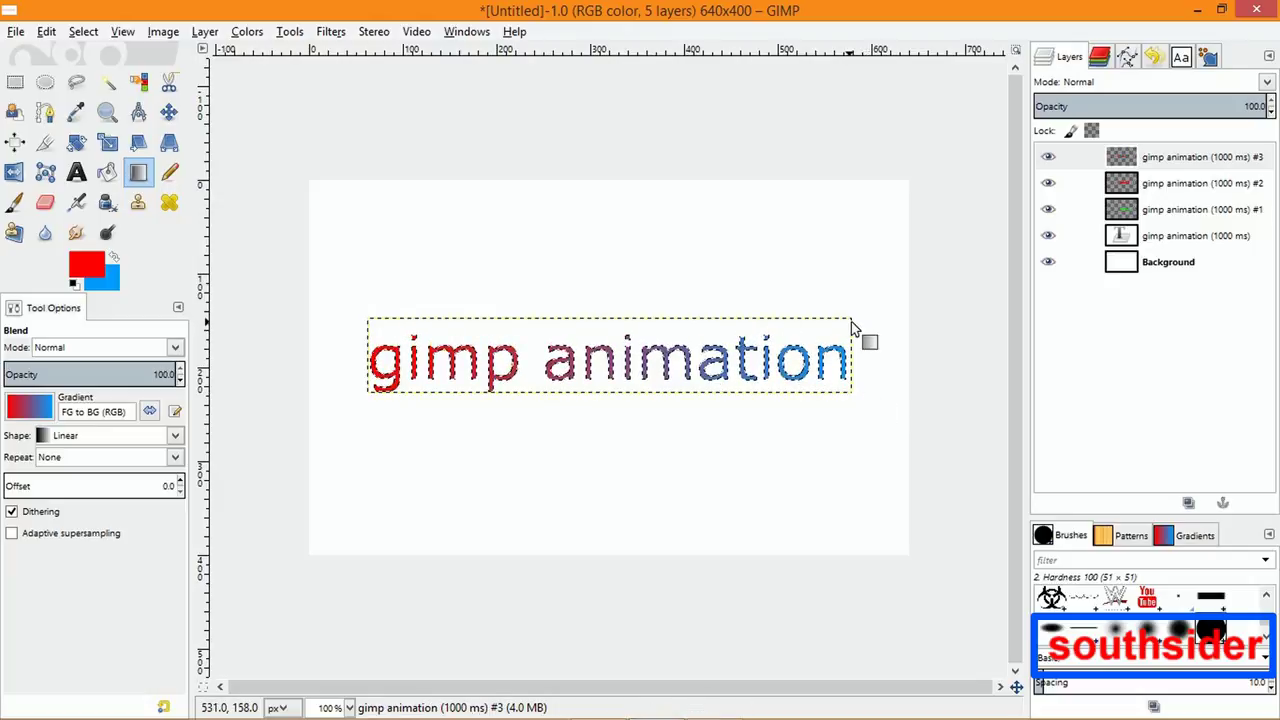
drag(849, 320, 370, 398)
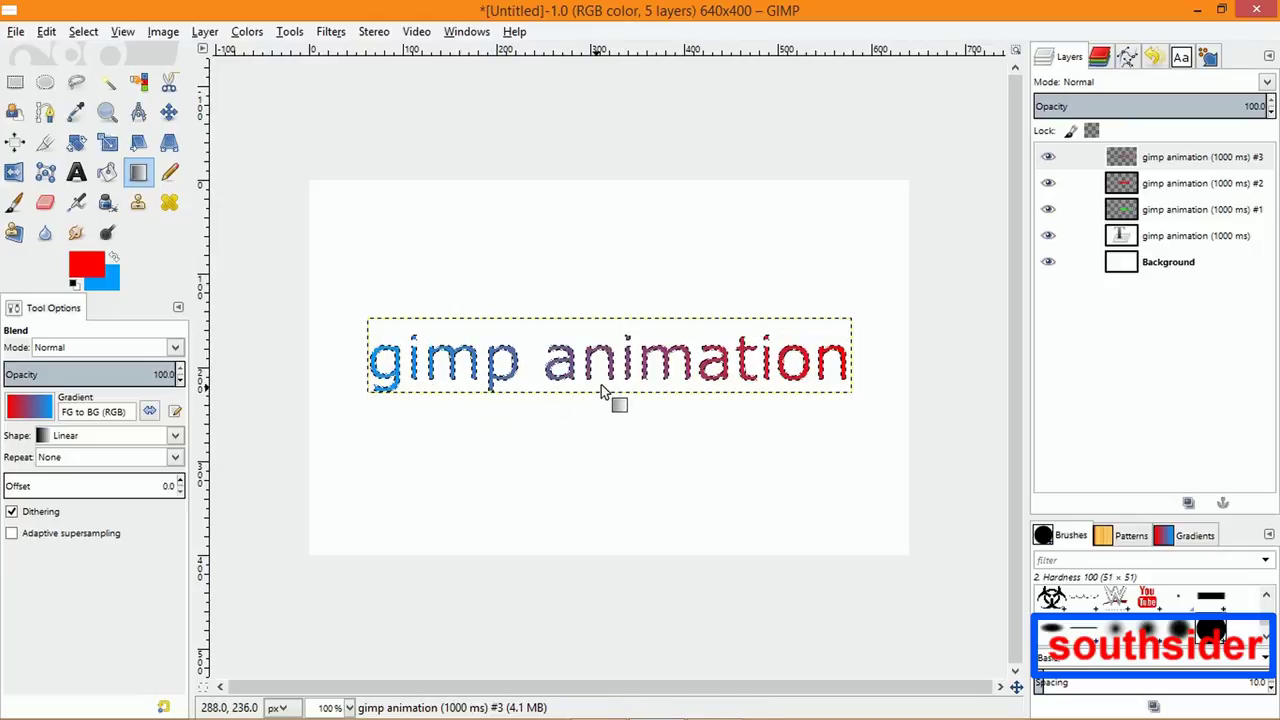
drag(606, 398, 601, 323)
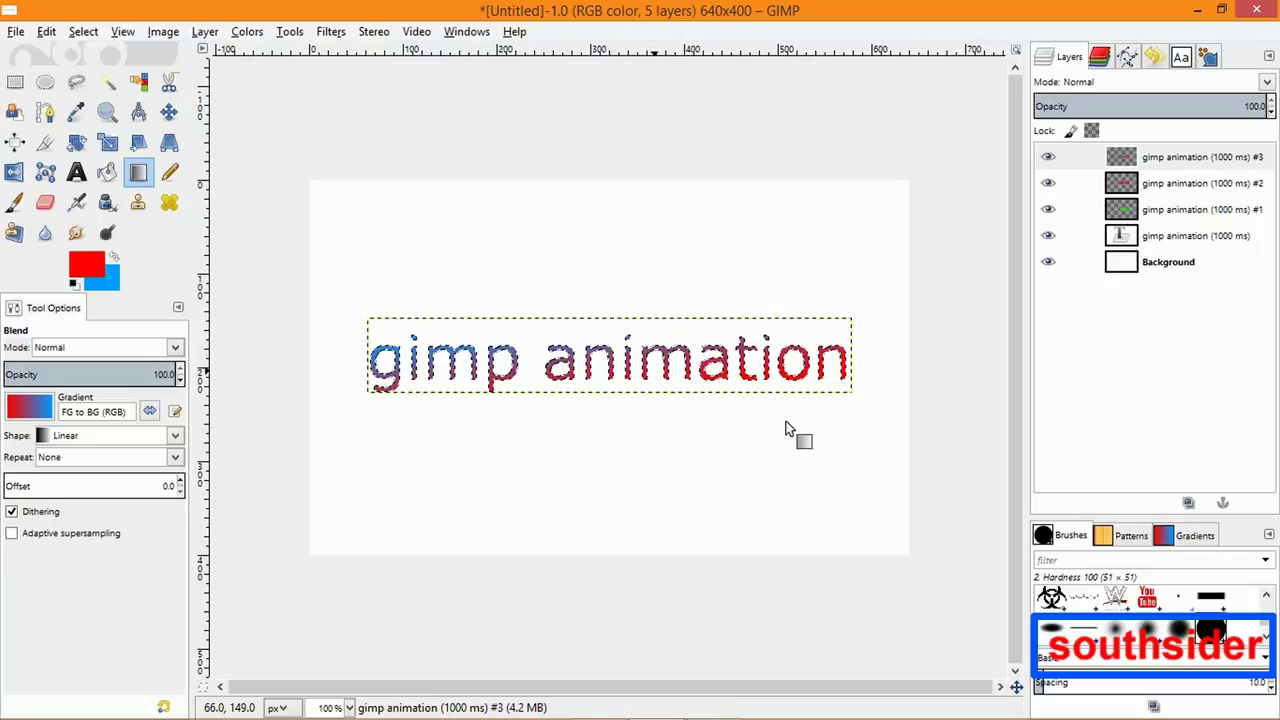
drag(850, 391, 890, 403)
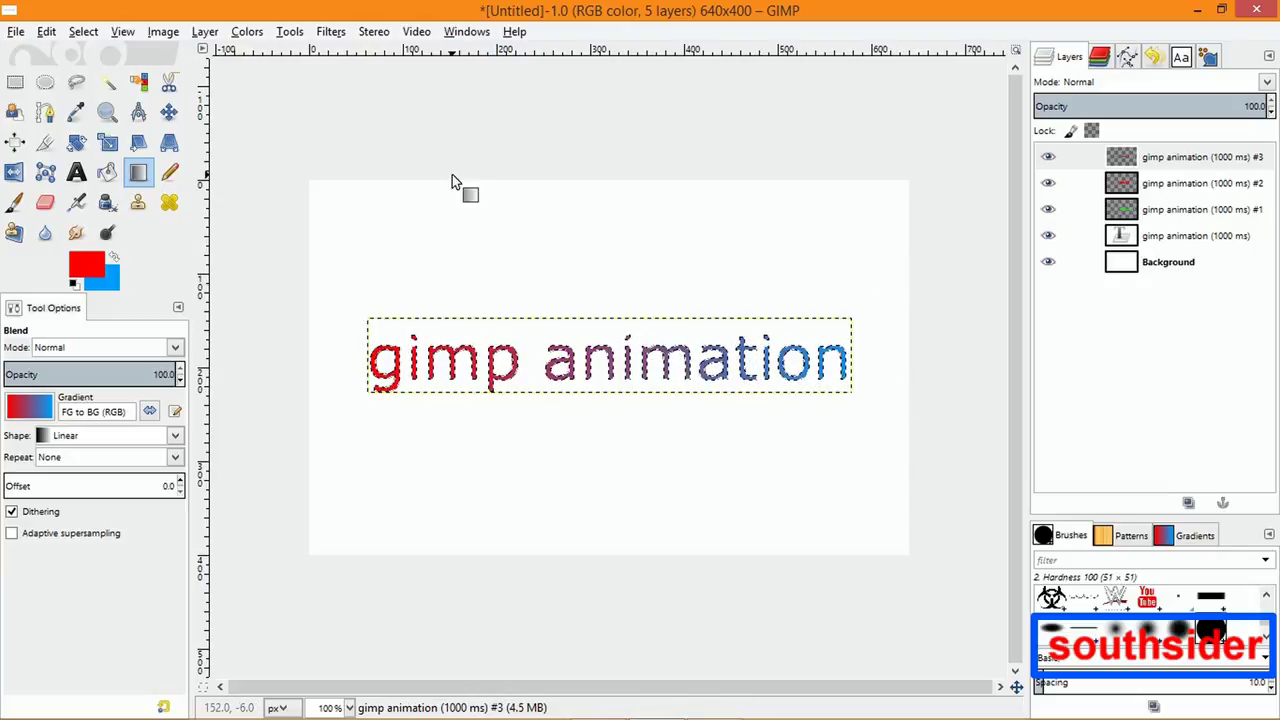
click(88, 37)
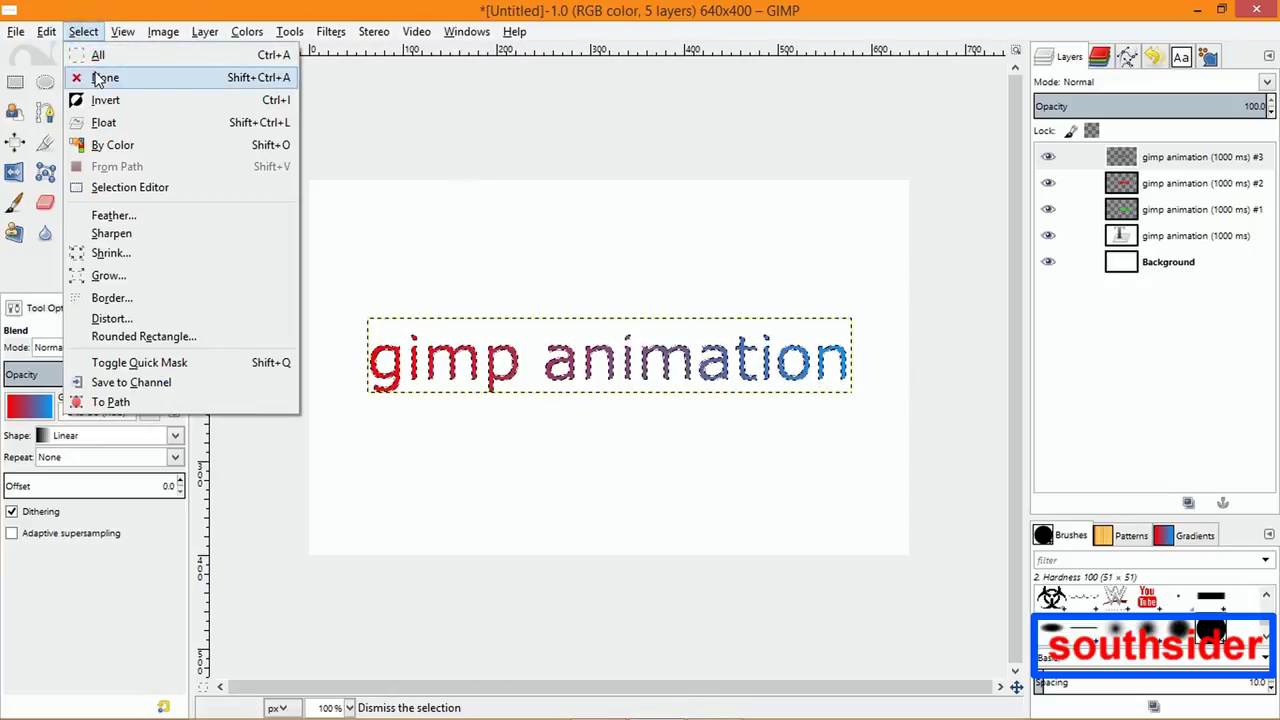
- Deselect everything with Select > None
click(101, 78)
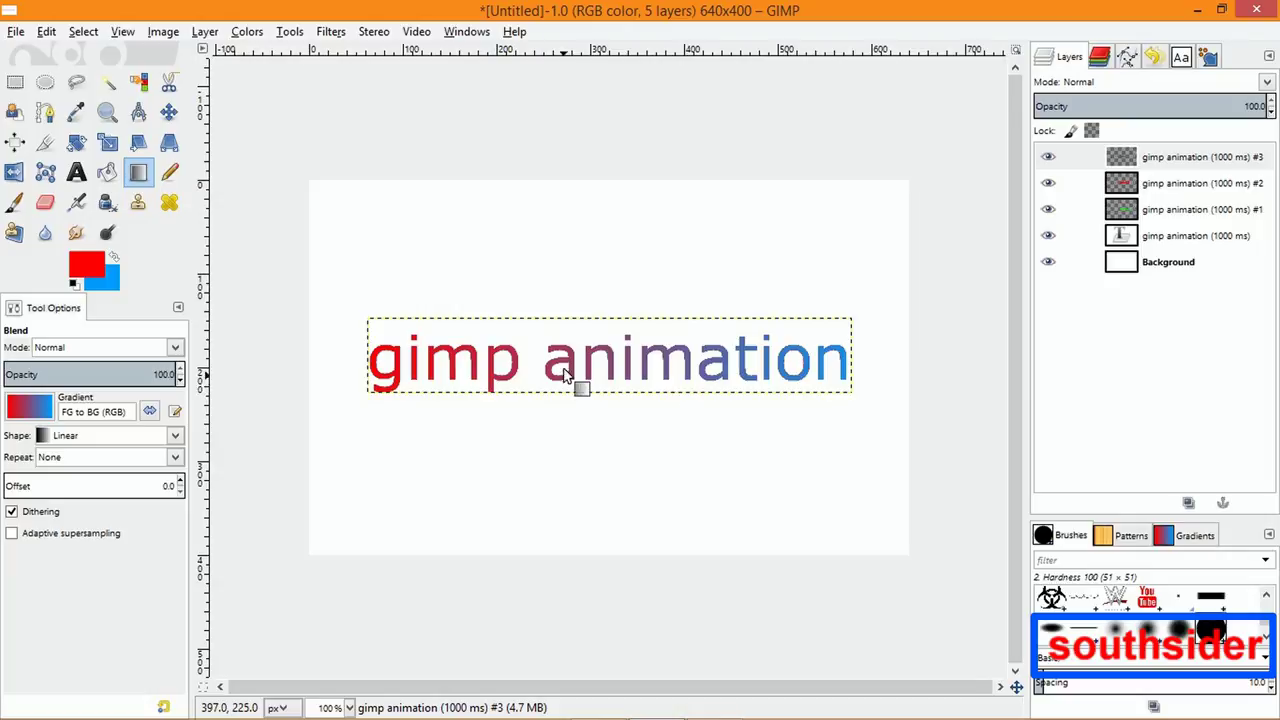
- Open Filters > Animation > Playback to preview the five-frame animation at 10 fps
click(333, 33)
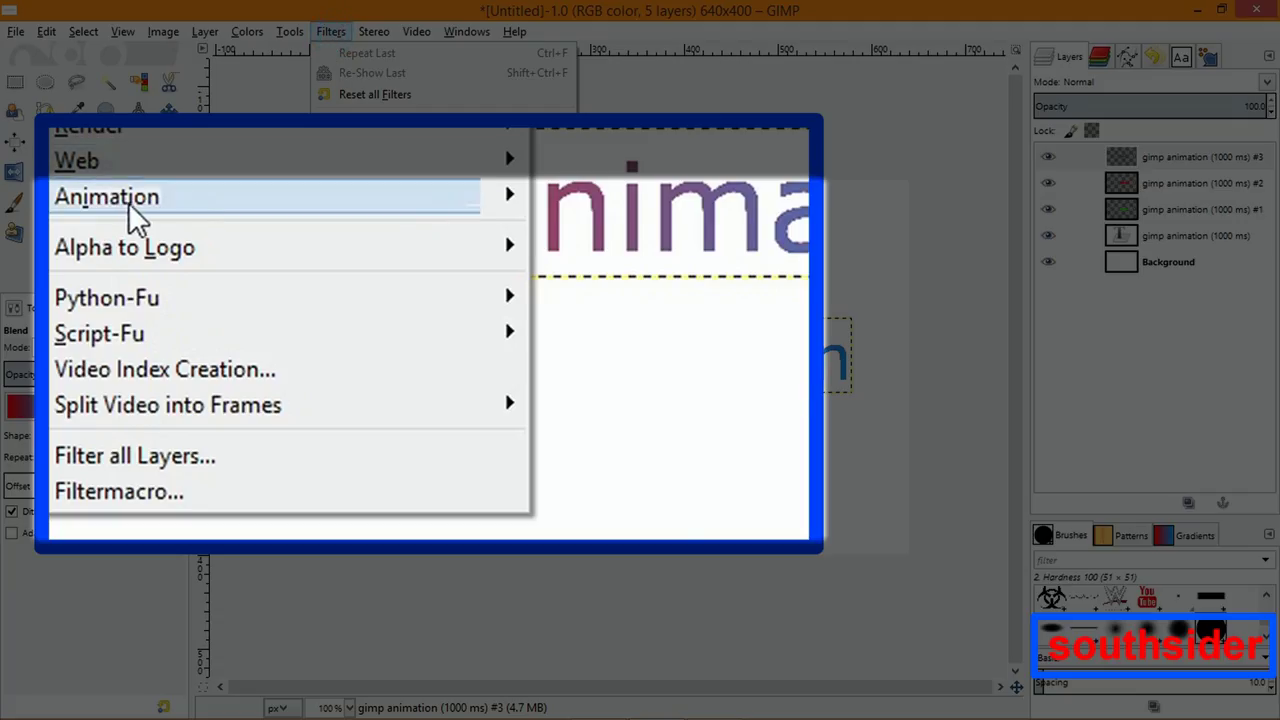
mouse_move(130, 218)
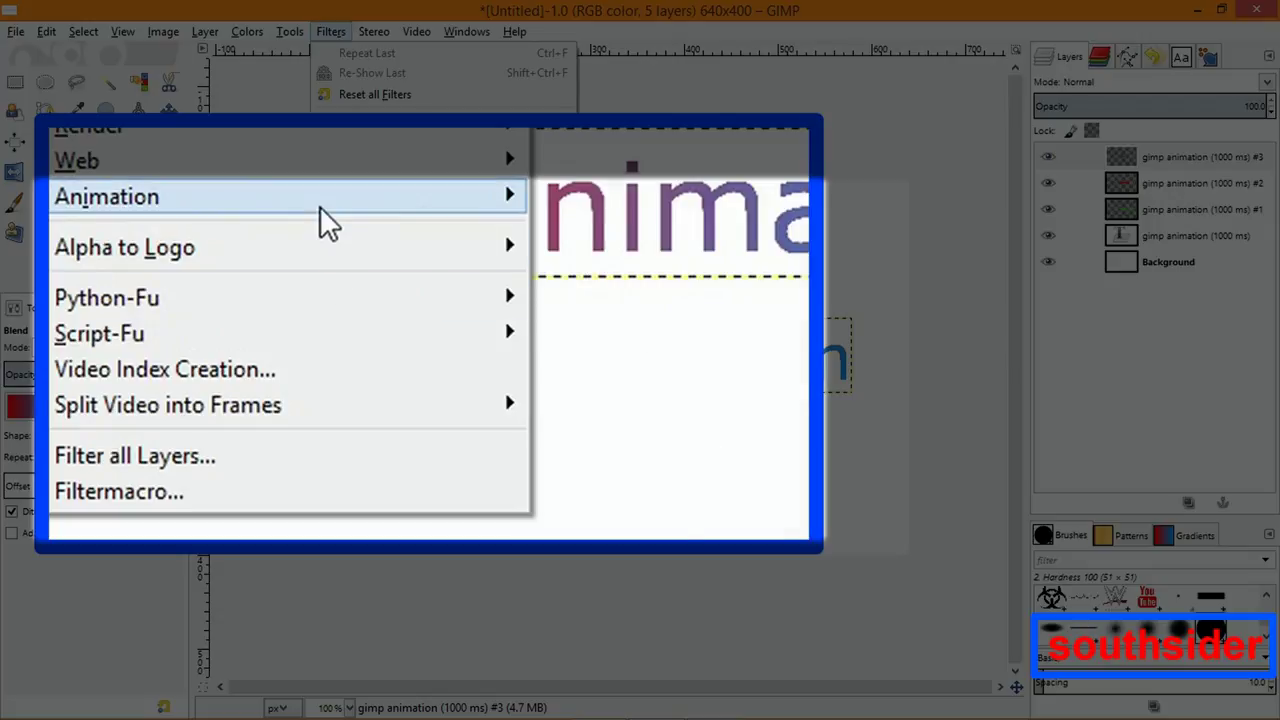
mouse_move(366, 200)
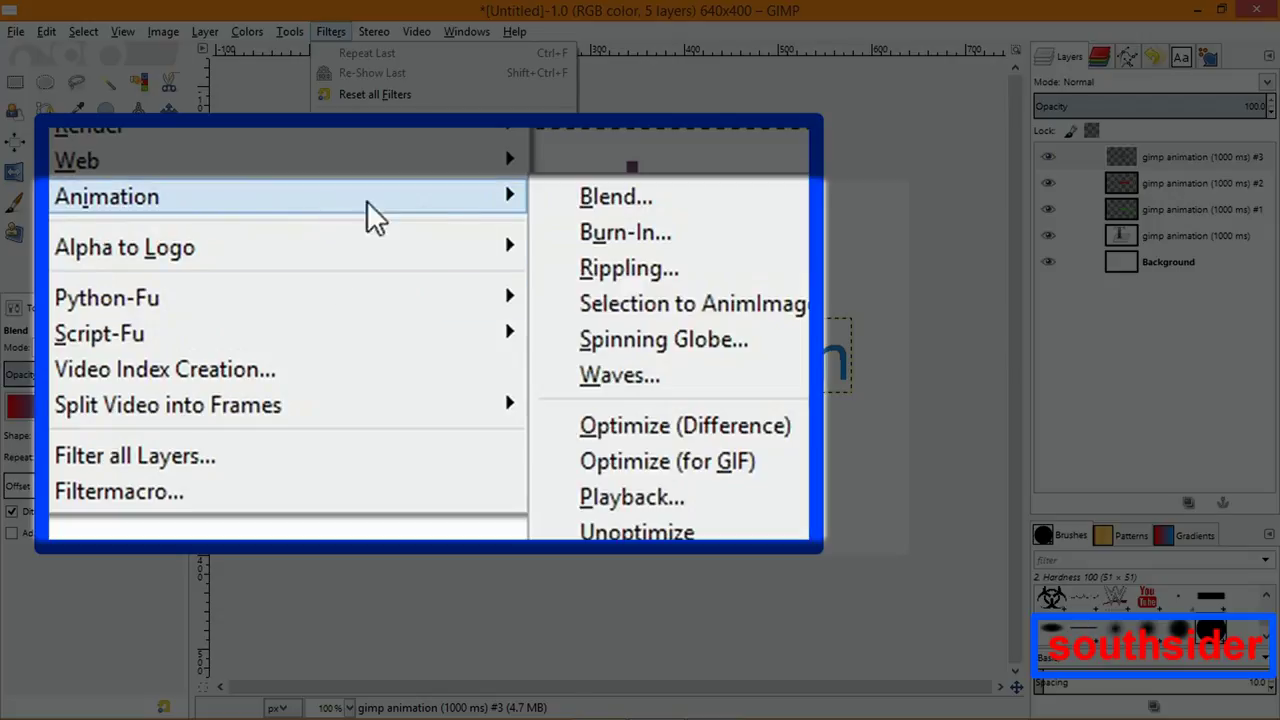
click(622, 500)
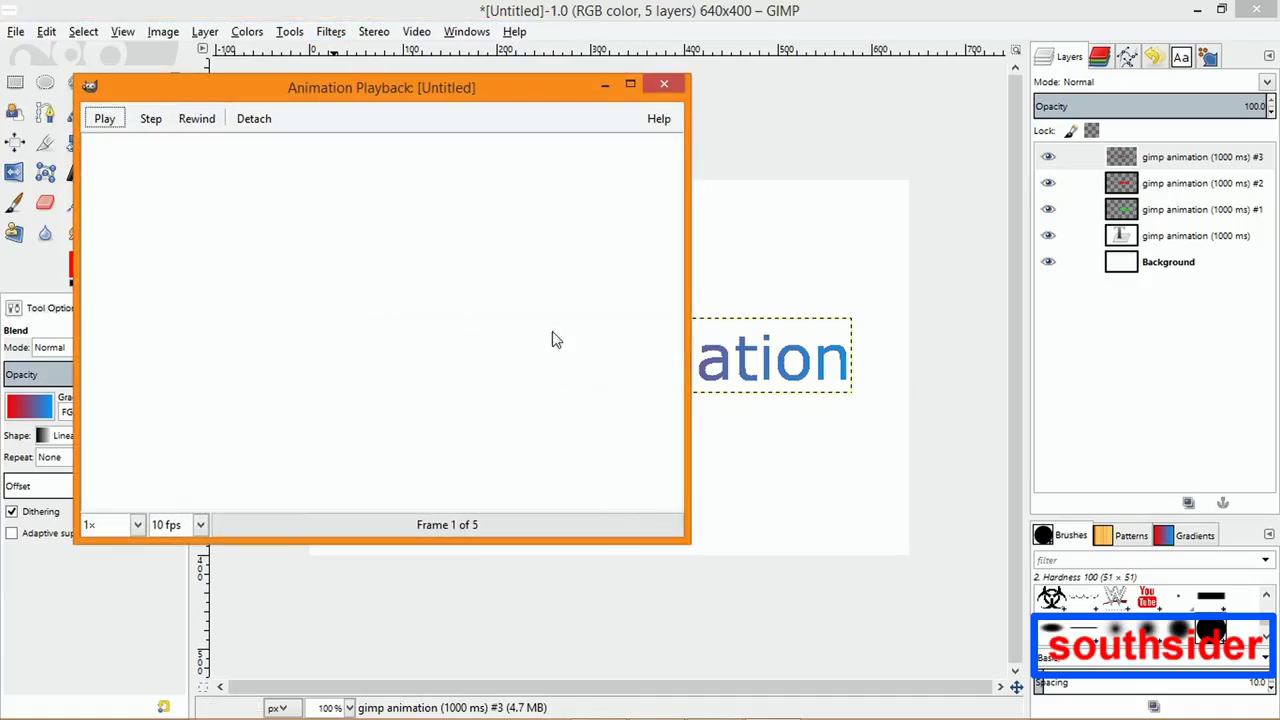
- Maximize the playback window, play all five frames, then close the preview
click(630, 84)
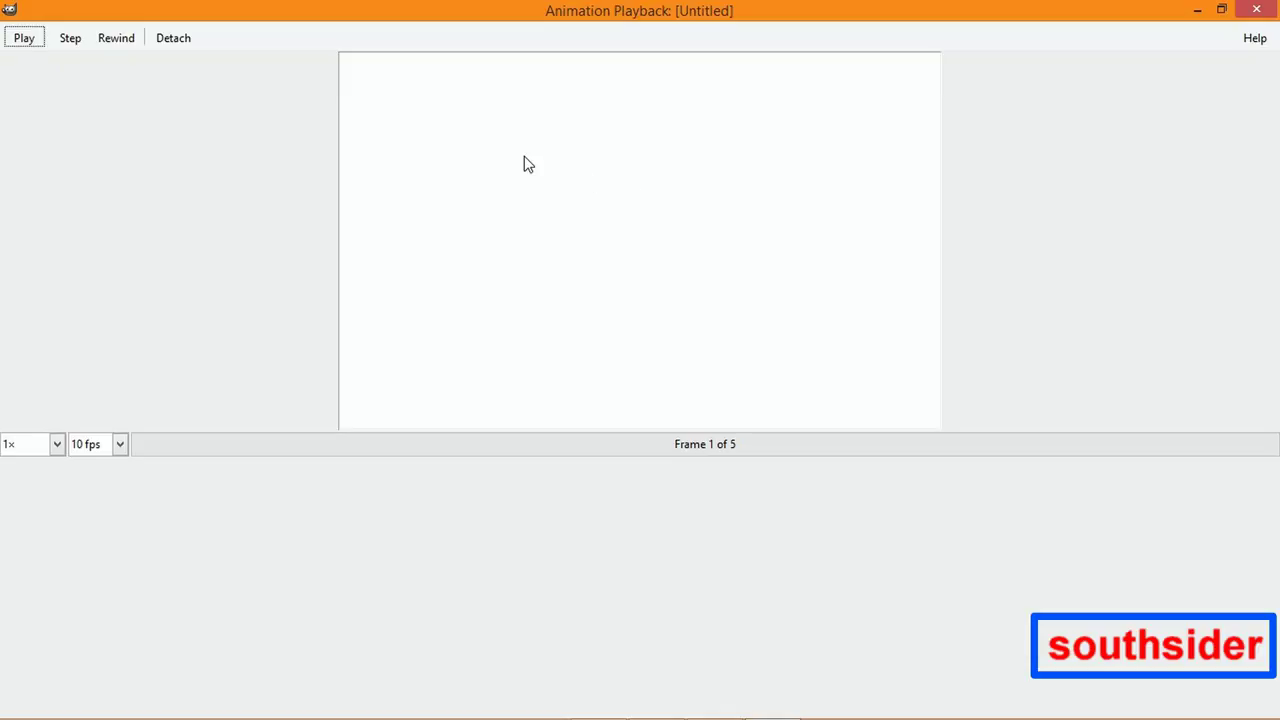
click(22, 42)
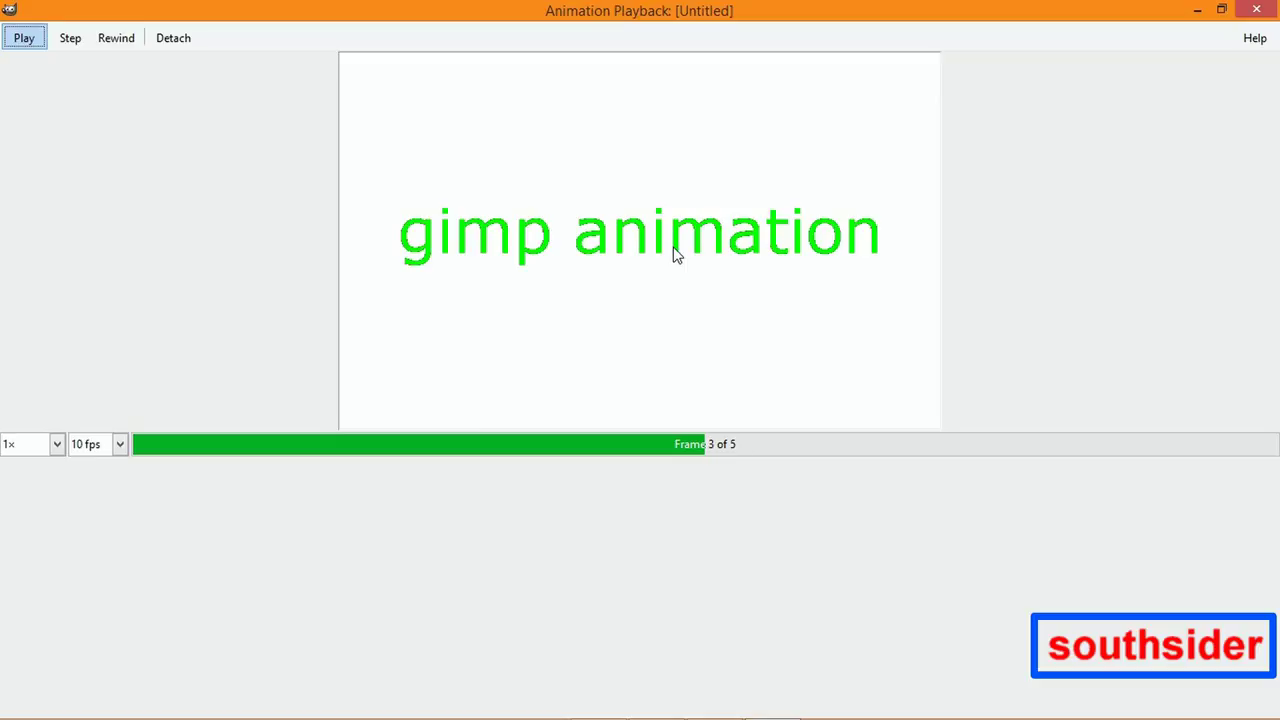
click(1256, 10)
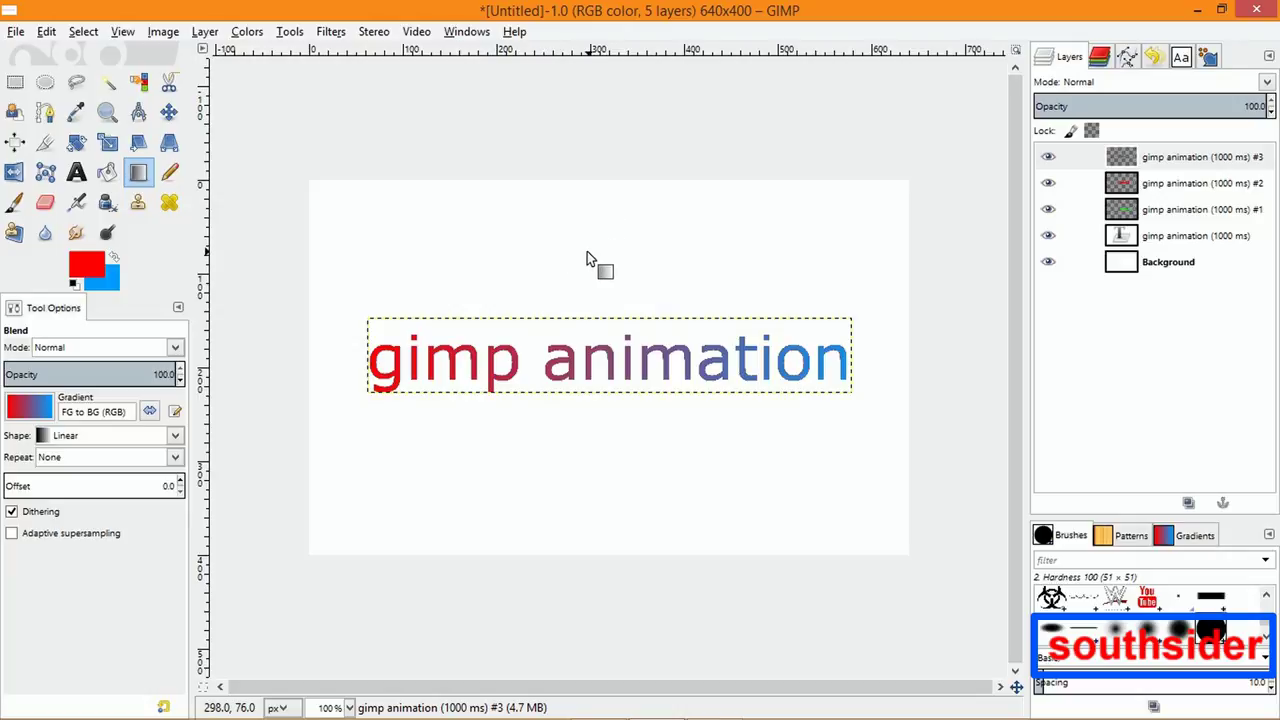
- Use Export As and pick GIF image from the expanded file type list
click(16, 32)
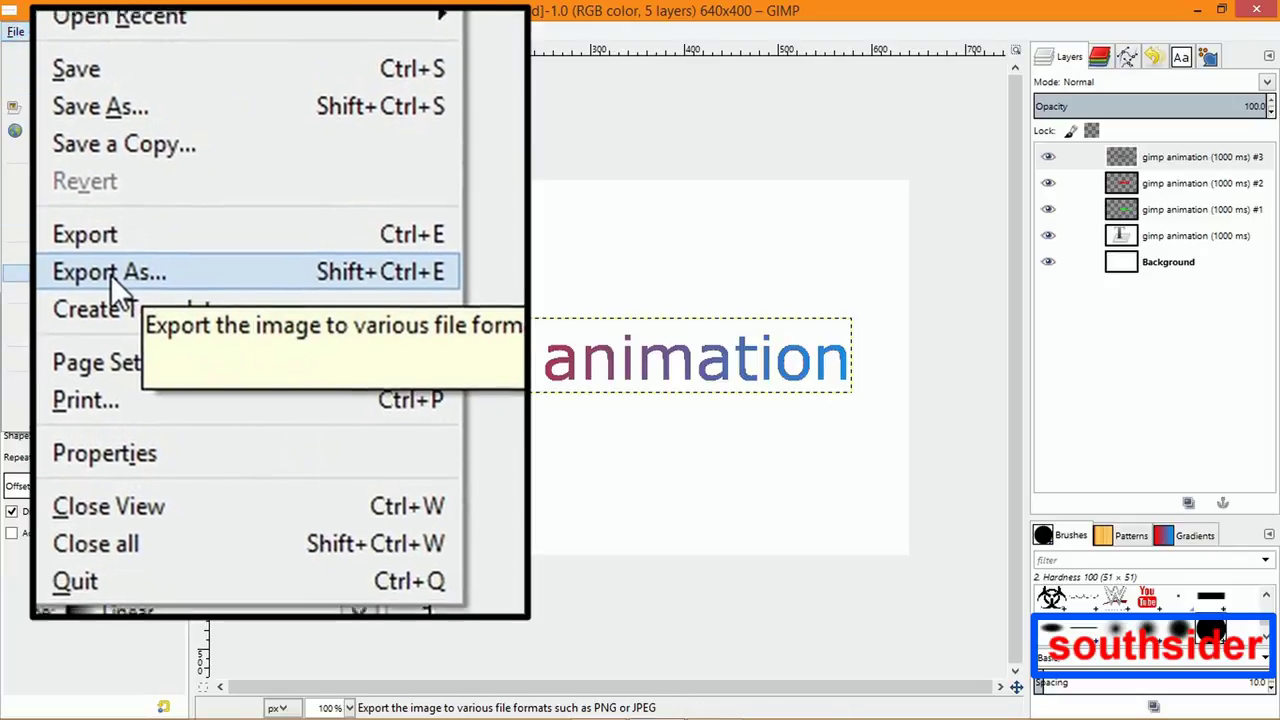
click(118, 302)
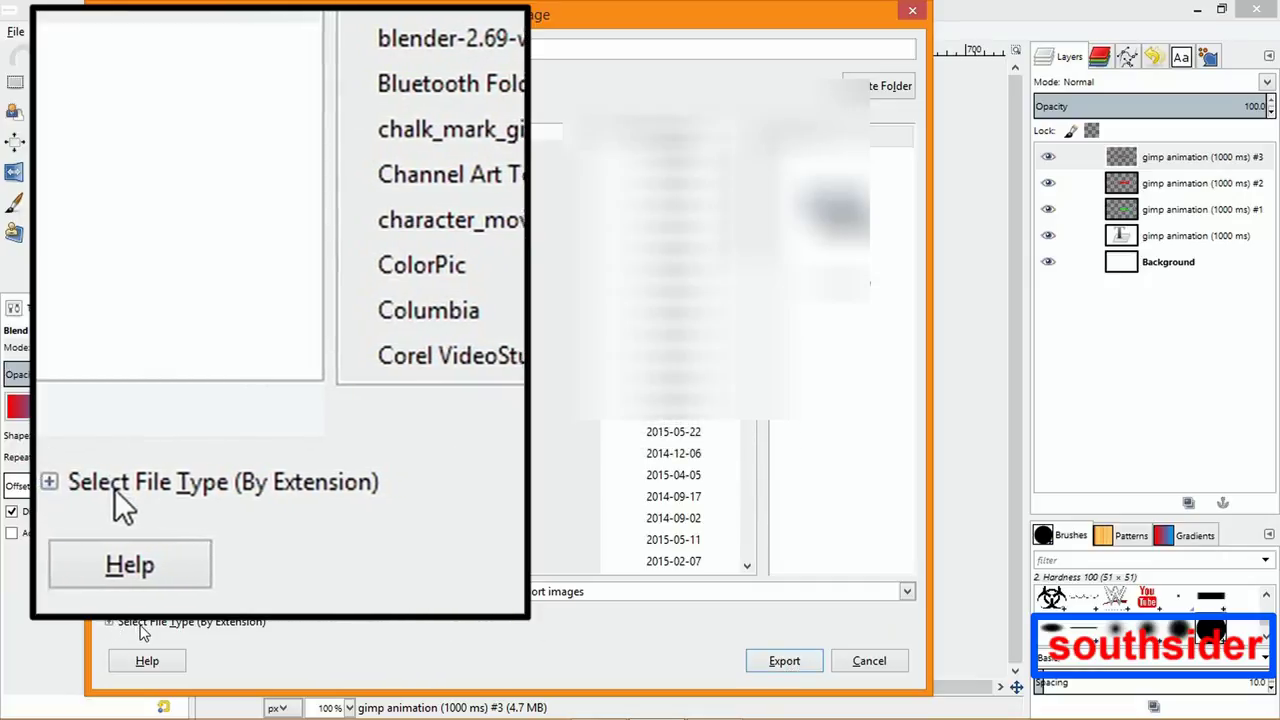
click(112, 621)
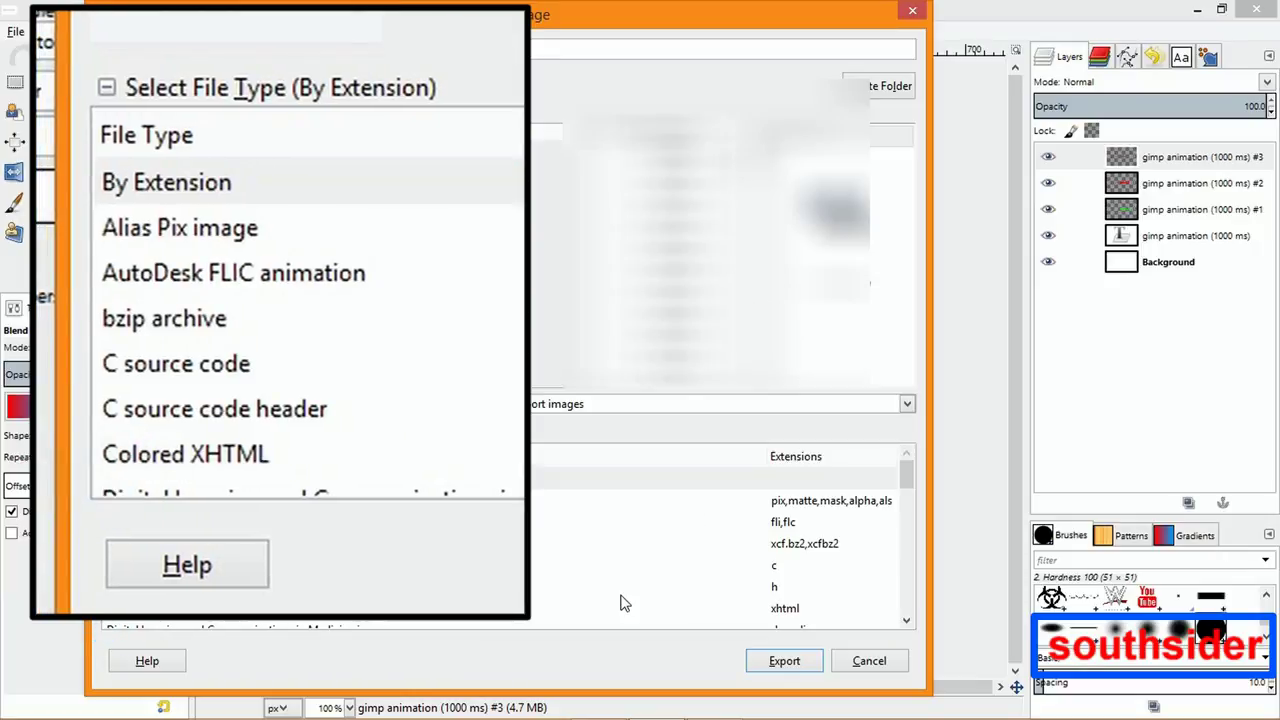
click(906, 620)
click(906, 620)
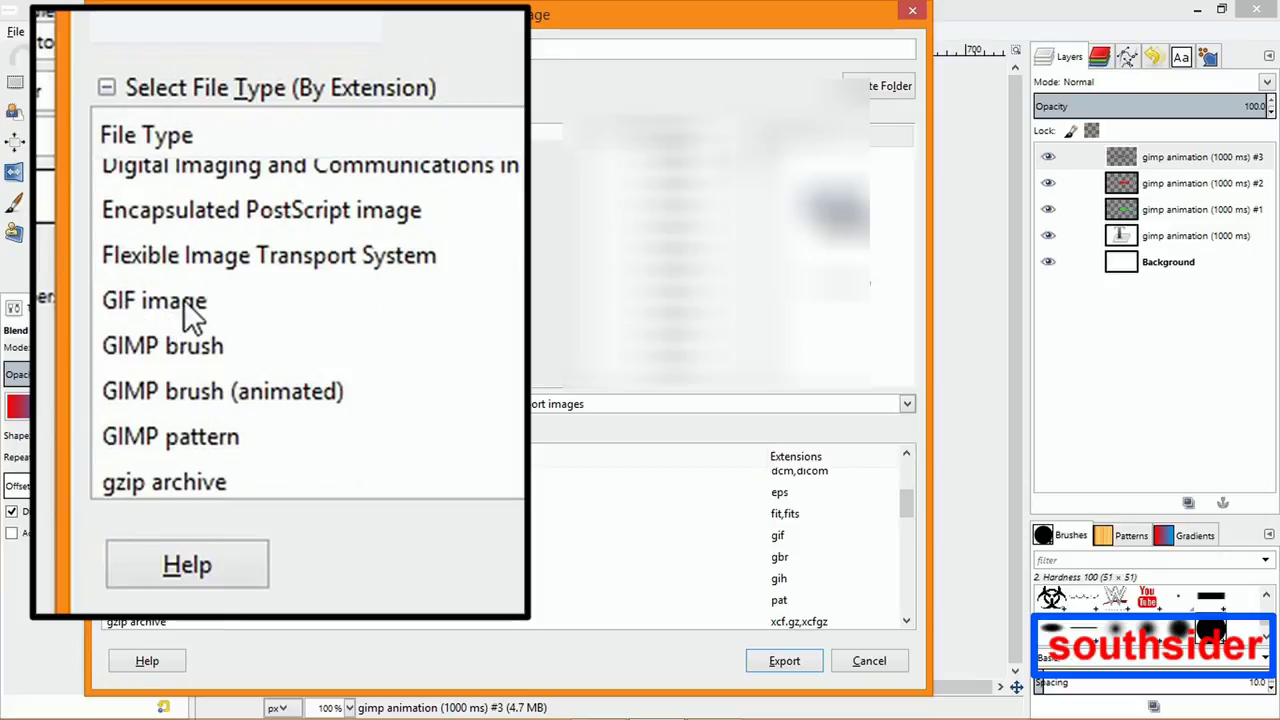
click(147, 535)
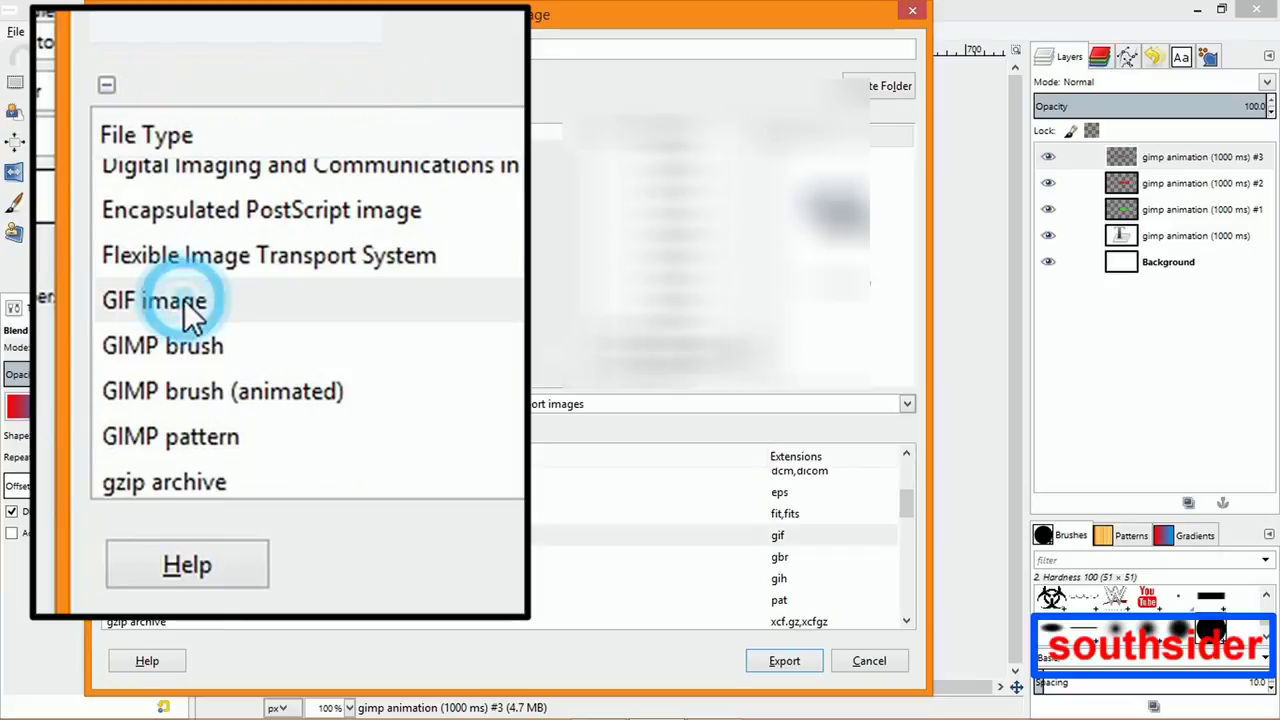
- Decline replacing the existing file, keep GIF image as the type, and export again
click(785, 662)
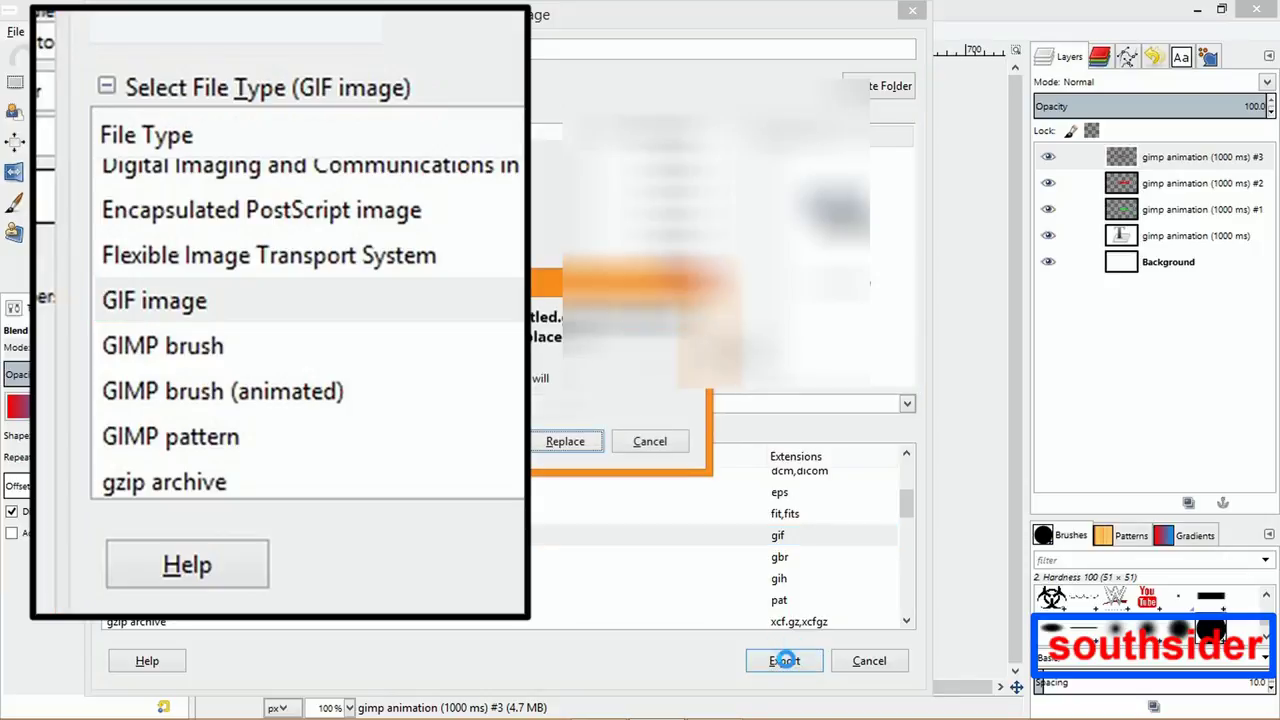
click(658, 450)
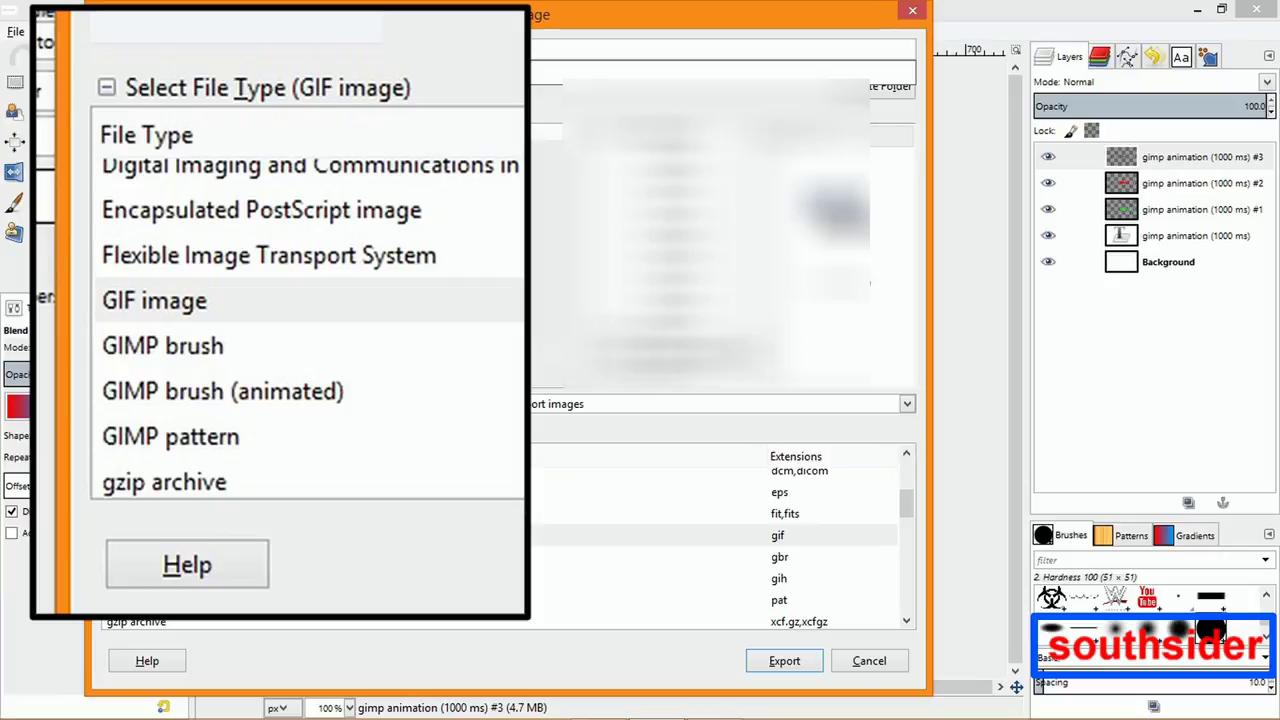
click(623, 535)
click(778, 664)
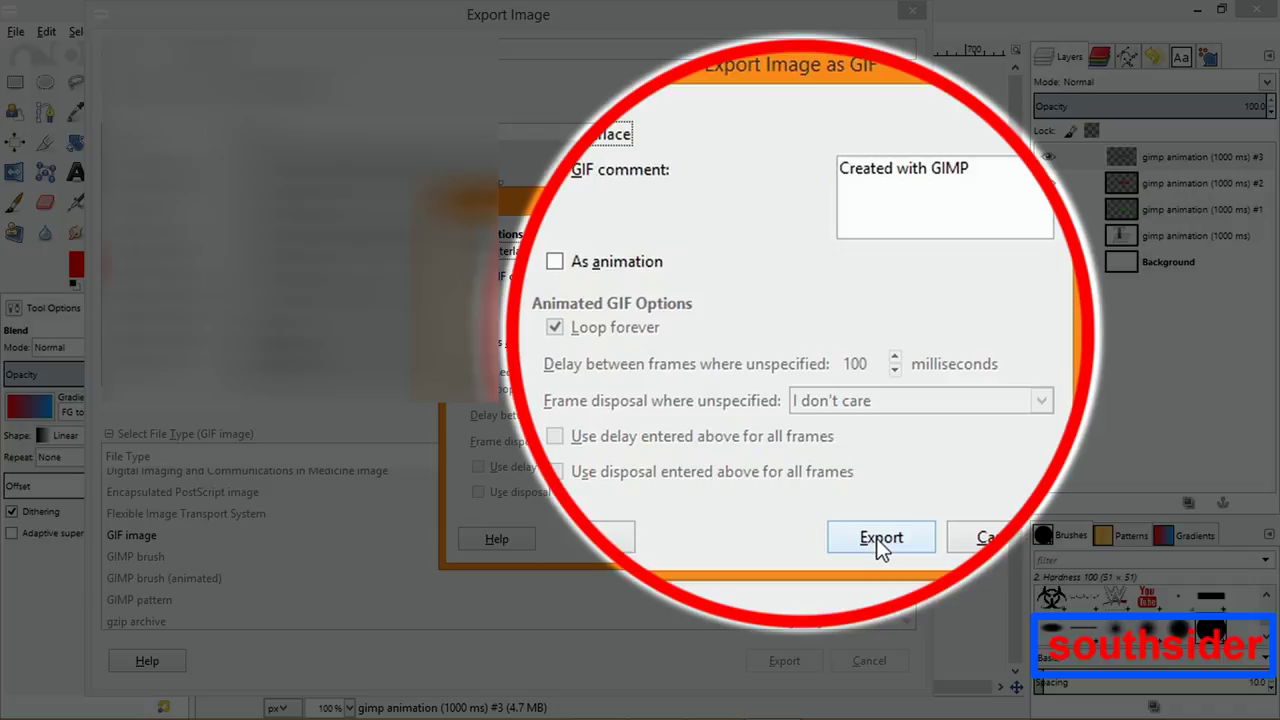
- Enable As animation with Loop forever, 100 ms delay and frame disposal 'I don't care'
click(556, 263)
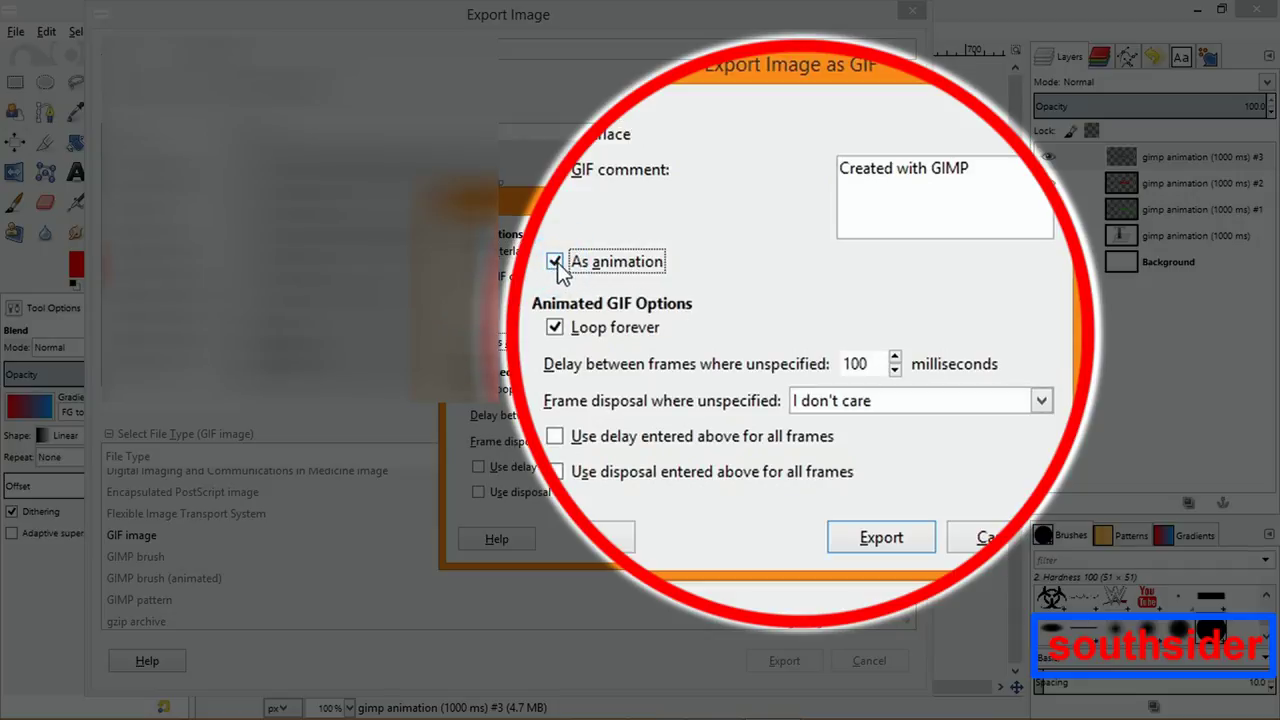
click(554, 264)
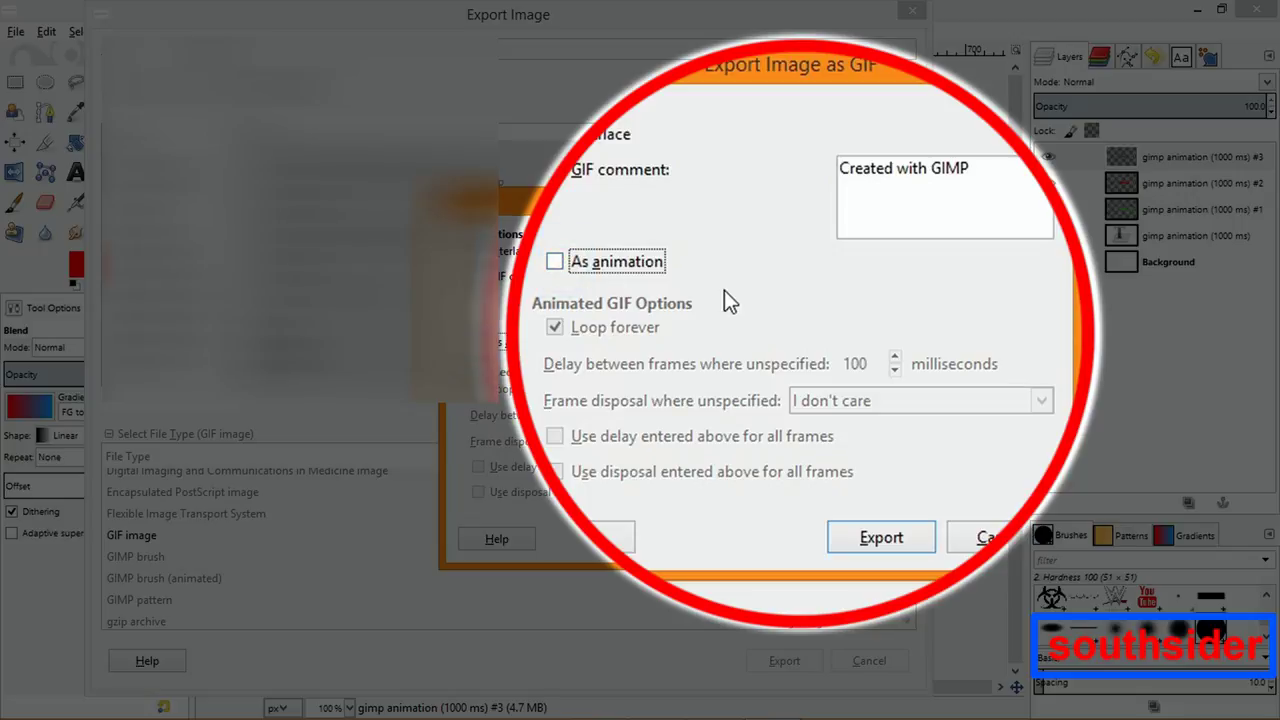
click(555, 263)
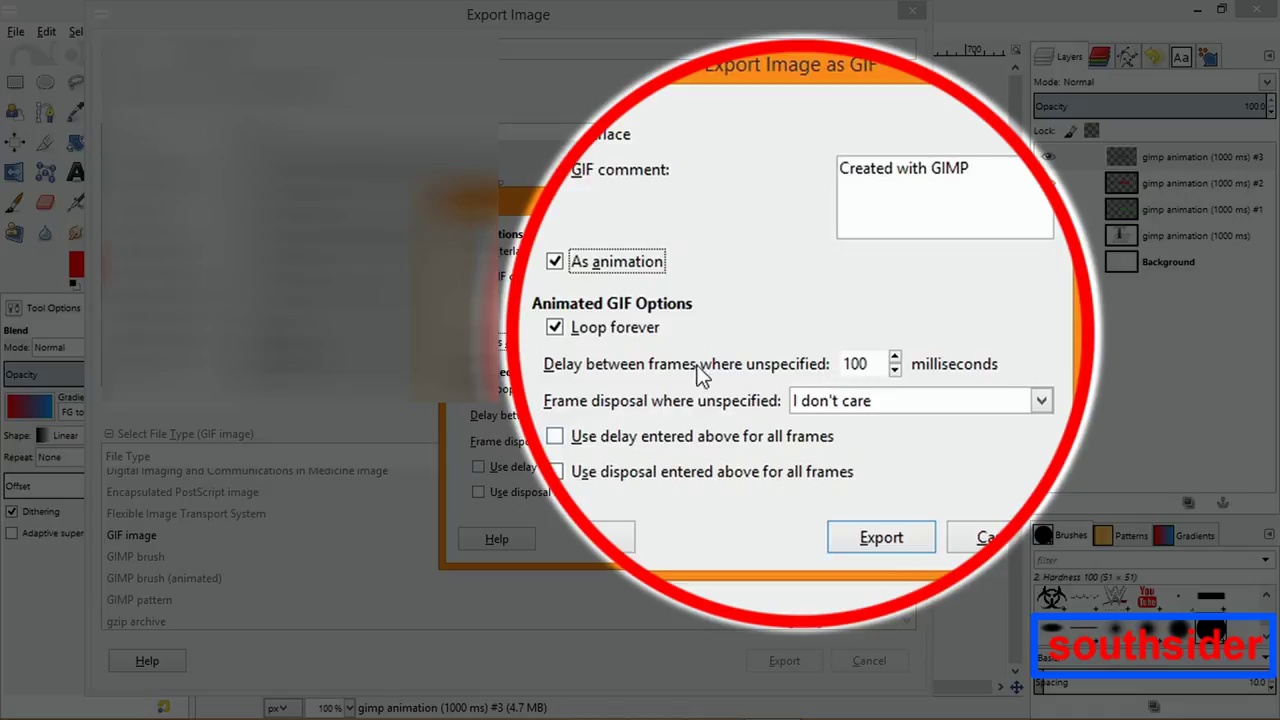
click(1041, 401)
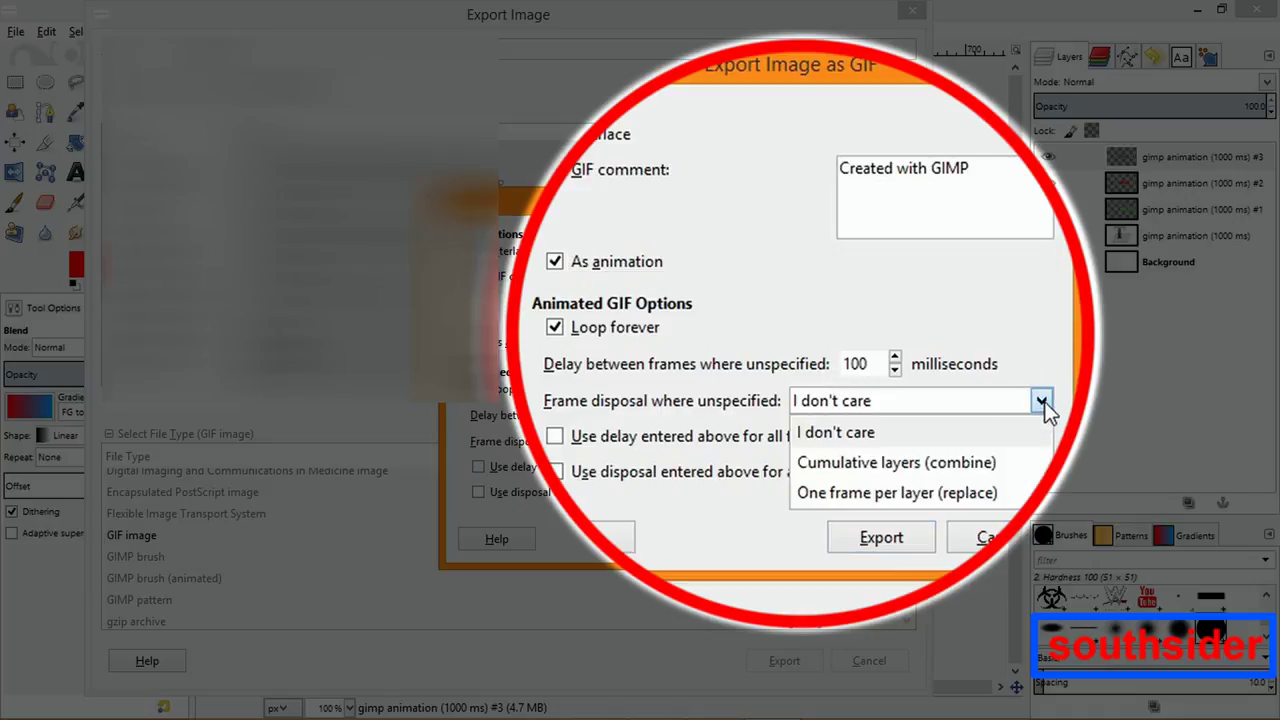
click(1044, 401)
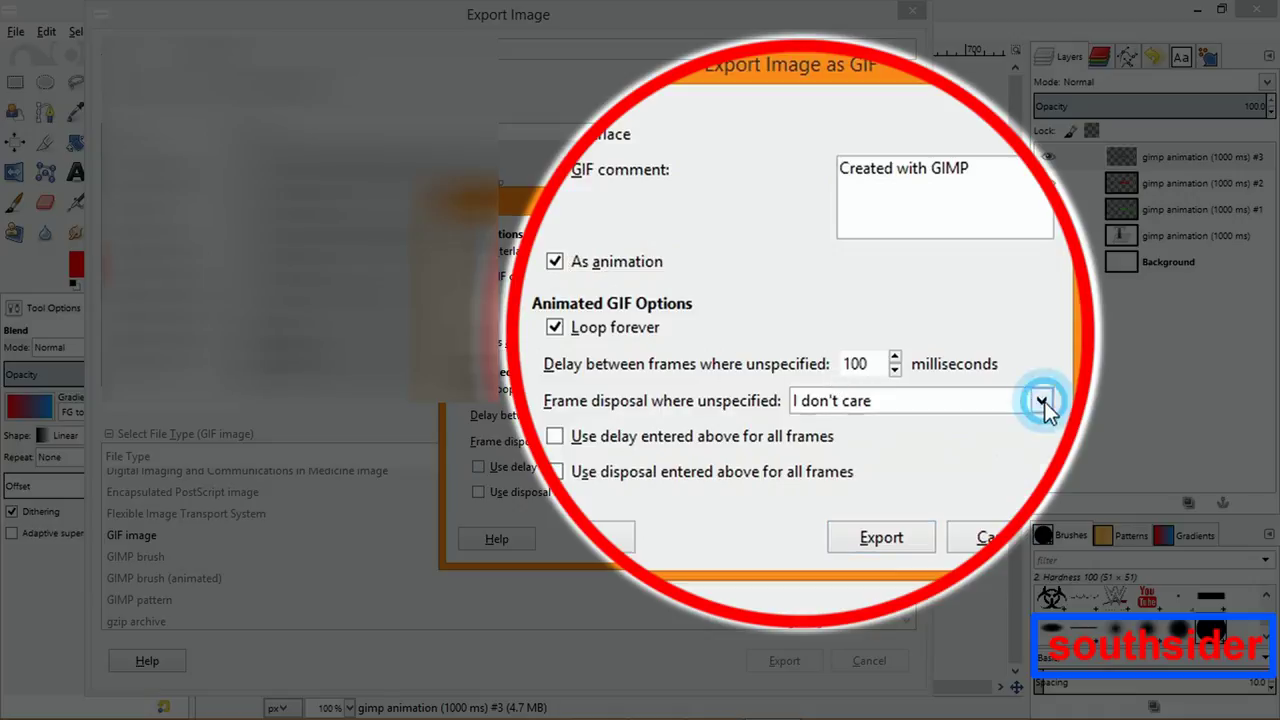